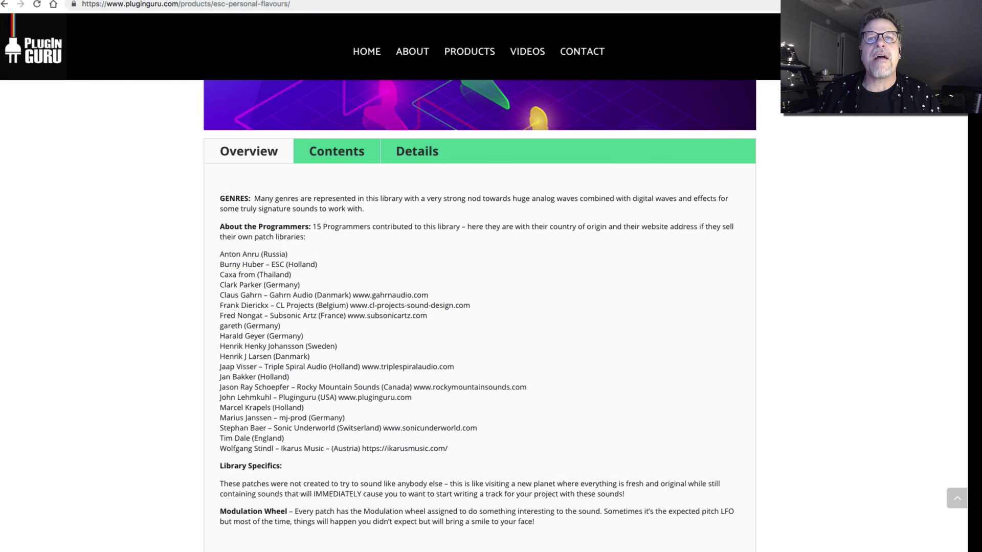
scroll(534, 358, up, 10)
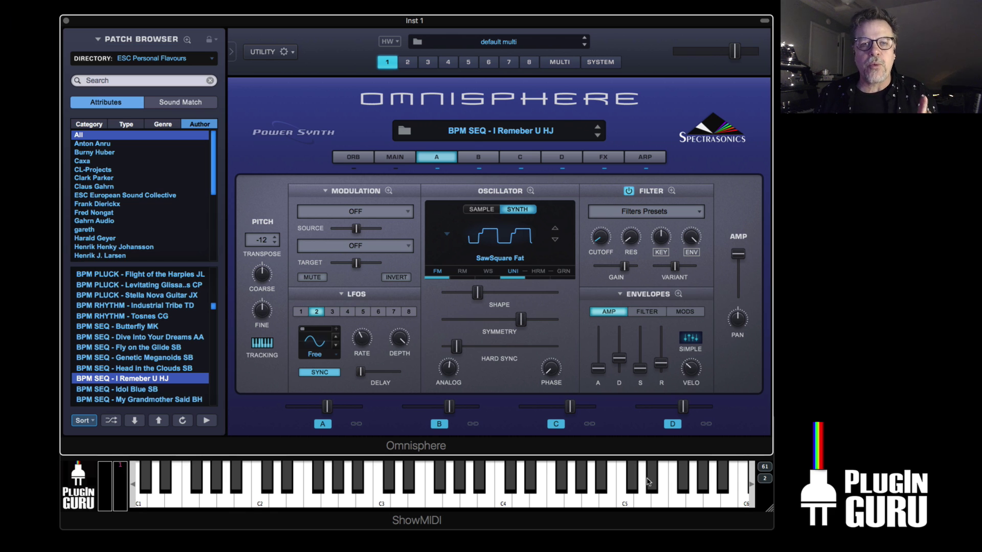
Set the ShowMIDI keyboard's controller display to PB + 4 CCs and bring the ModMate window over Omnisphere
click(766, 480)
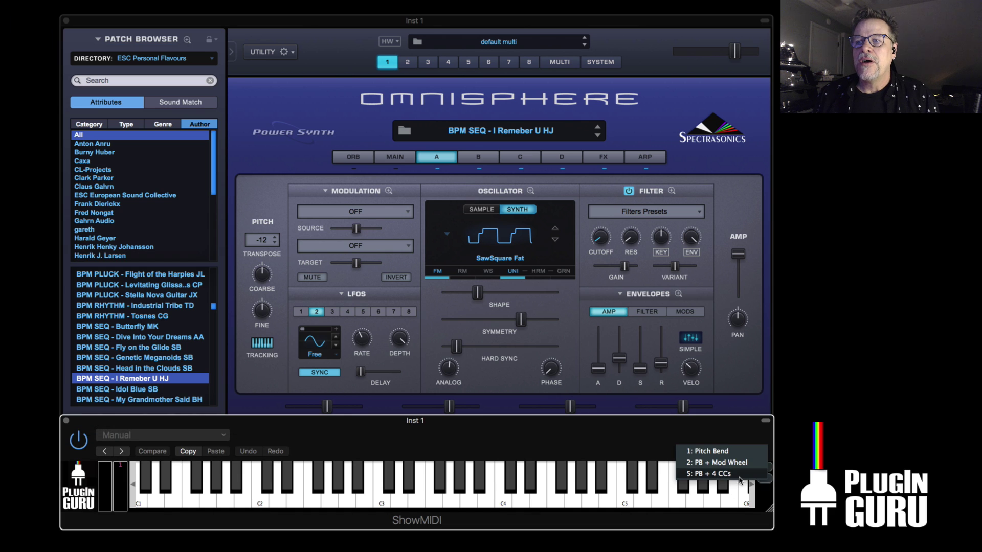
click(737, 475)
click(735, 387)
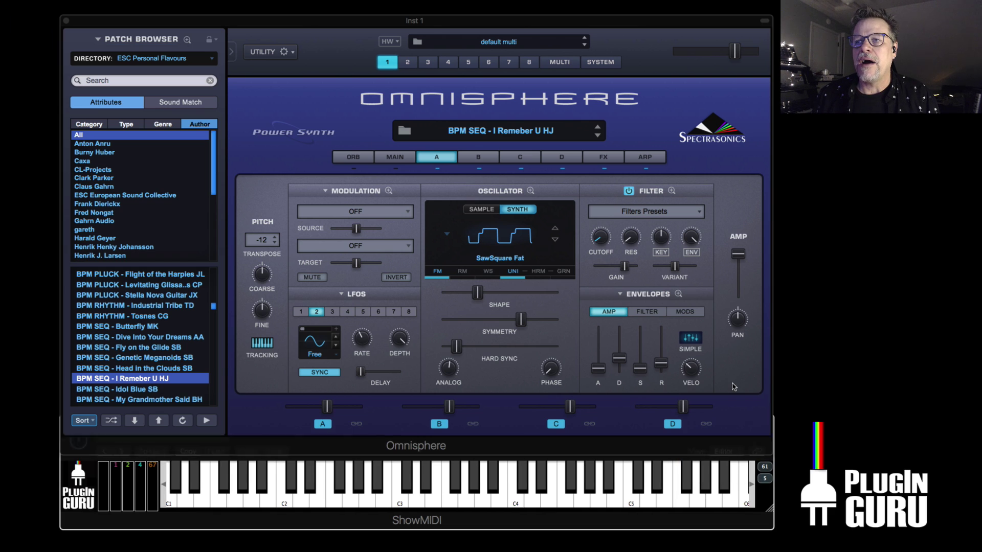
drag(981, 219, 774, 212)
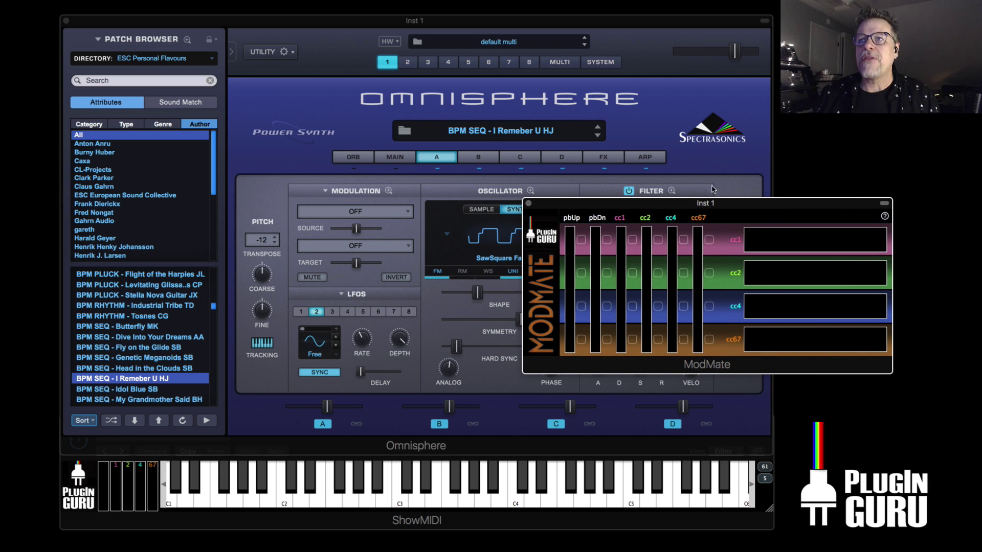
Map Omnisphere's system-wide Breath Control to the moved MIDI controller, CC 74, and reset it to Breath
click(609, 63)
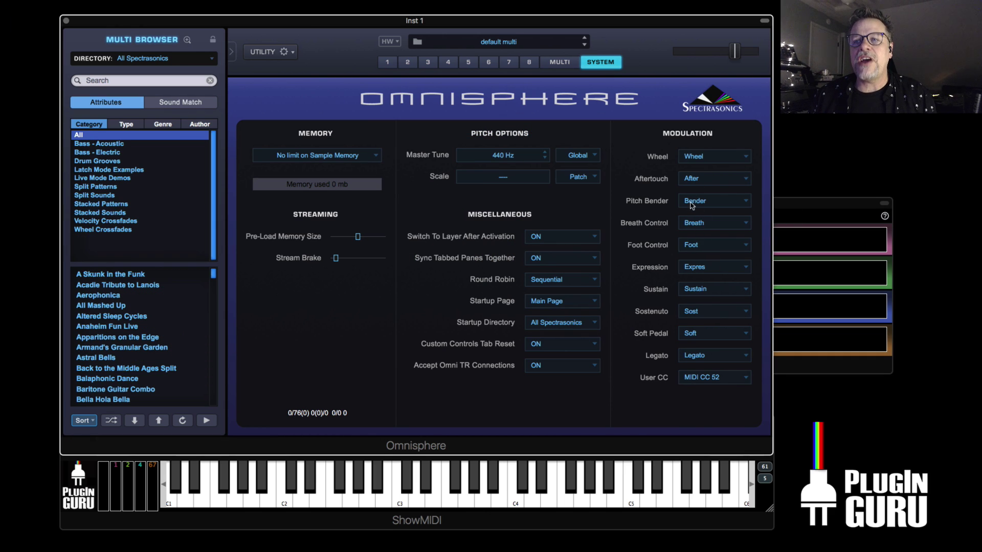
click(710, 223)
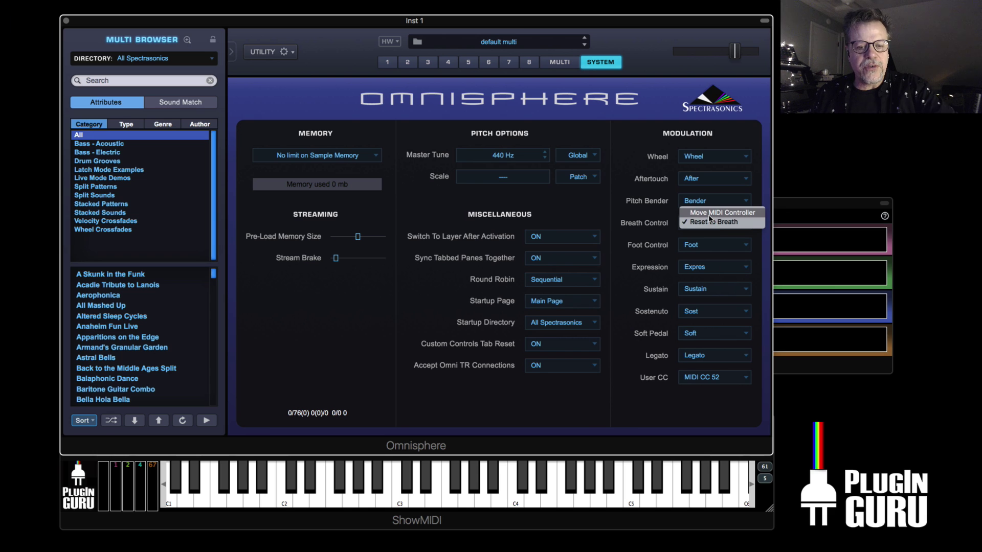
click(709, 214)
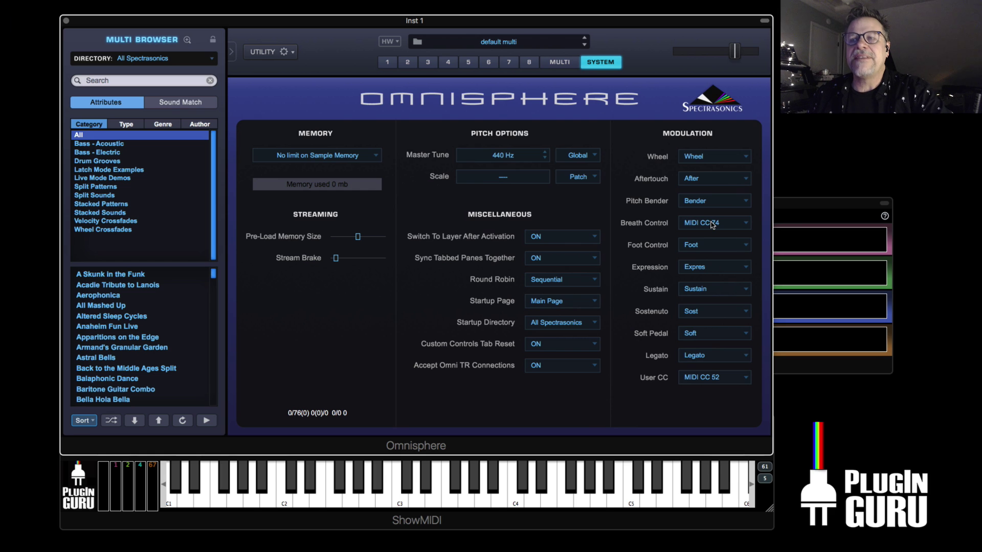
click(710, 225)
click(711, 235)
Return Omnisphere to the patch in part 1 and bring the ModMate window to the front
click(810, 213)
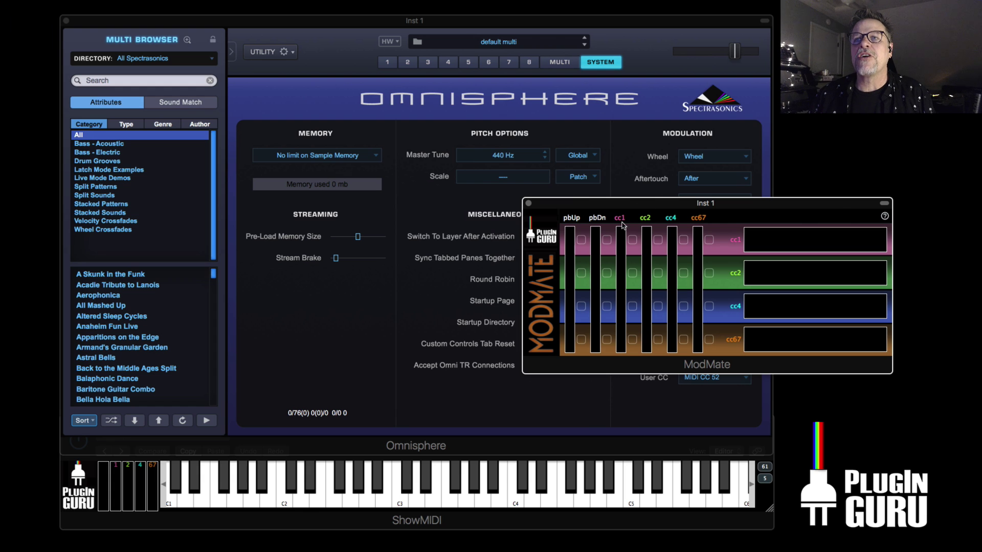
click(390, 63)
click(838, 219)
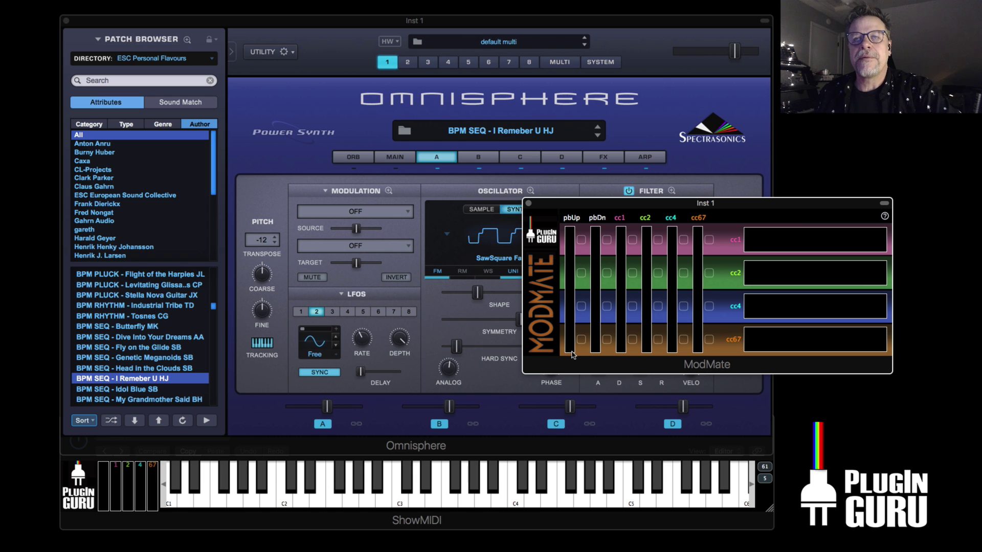
Bring up the Livestream Jam Transport window and place it above Omnisphere with its MIDI activity display in view
click(235, 5)
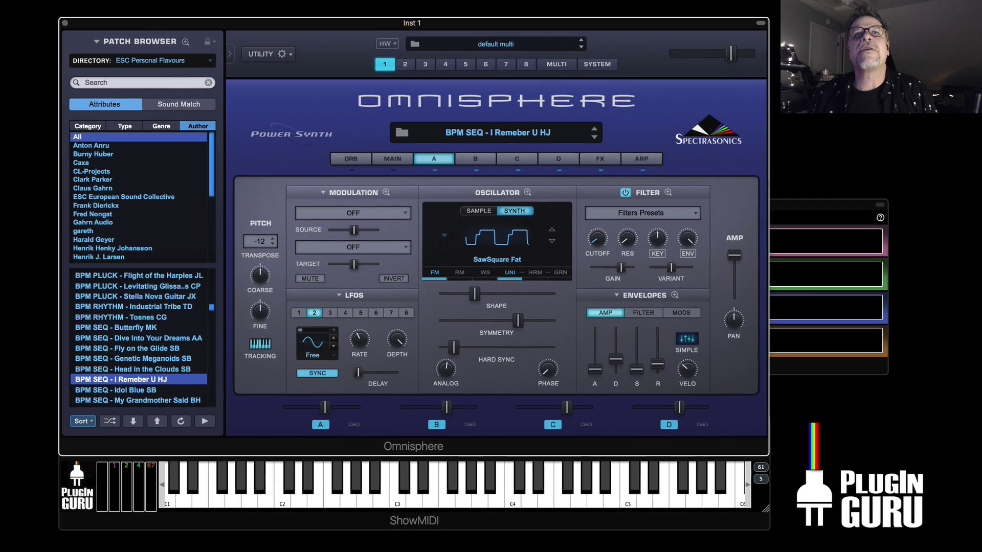
click(298, 217)
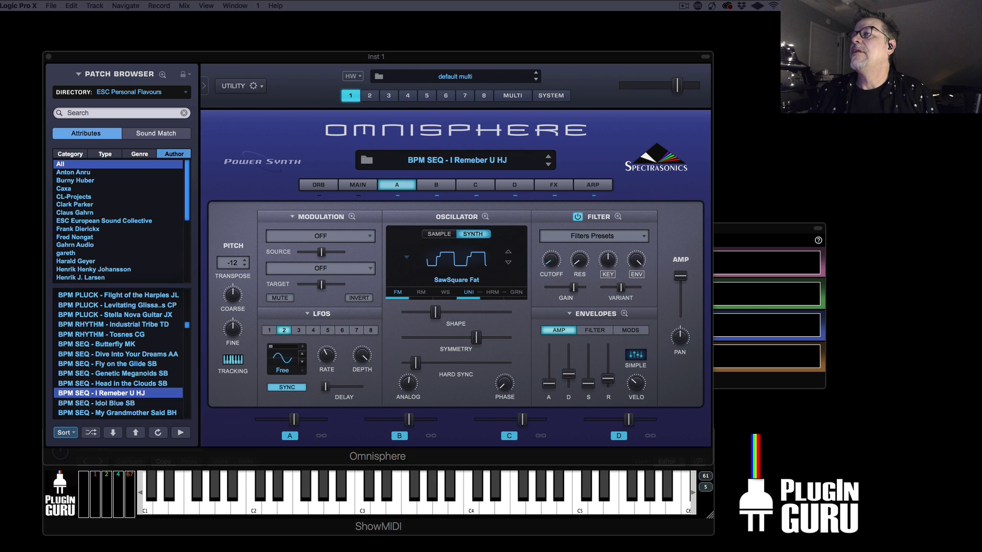
drag(342, 36, 302, 28)
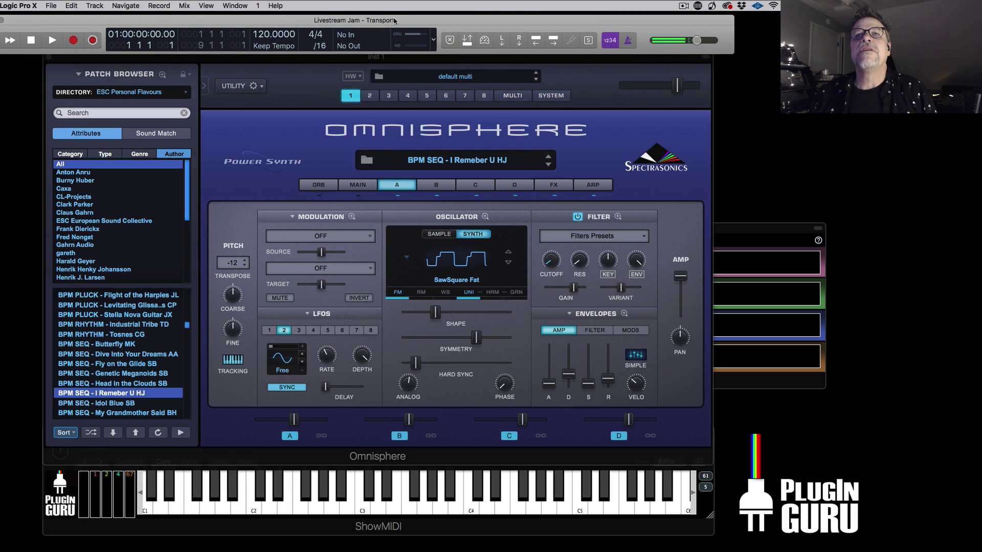
drag(394, 20, 493, 21)
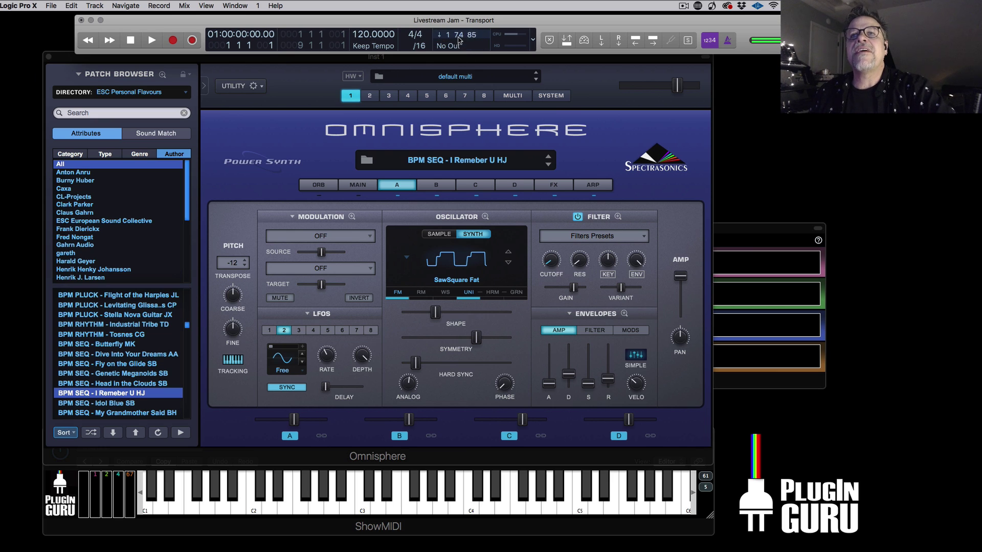
Assign ModMate's four source sliders from cc1, cc2, cc4 and cc67 to CC74, CC71, CC79 and CC72, respectively
click(793, 244)
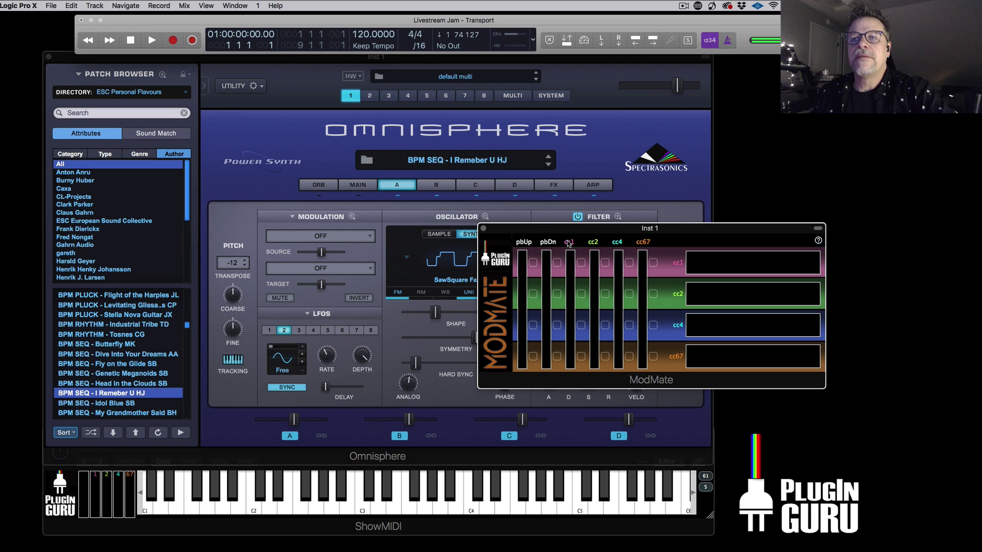
click(569, 243)
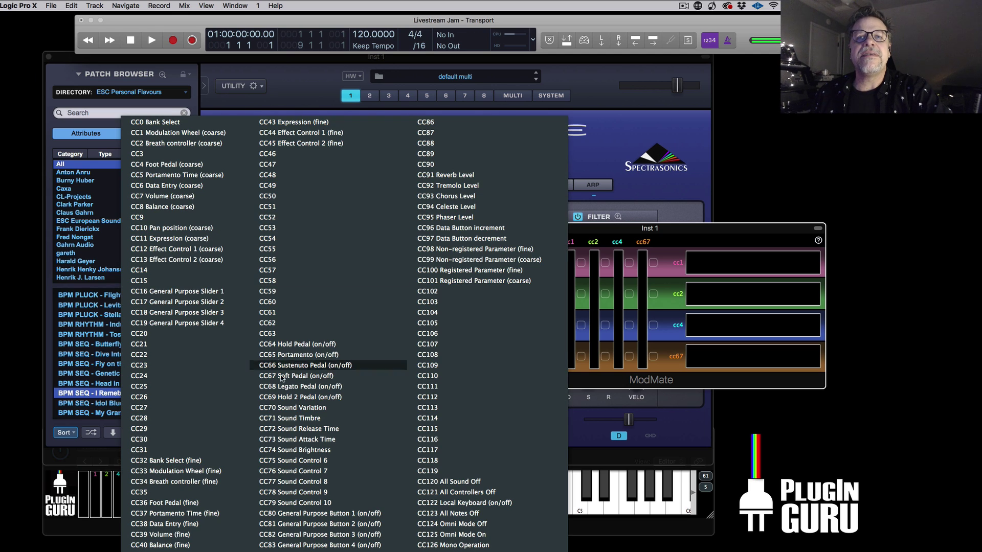
click(285, 450)
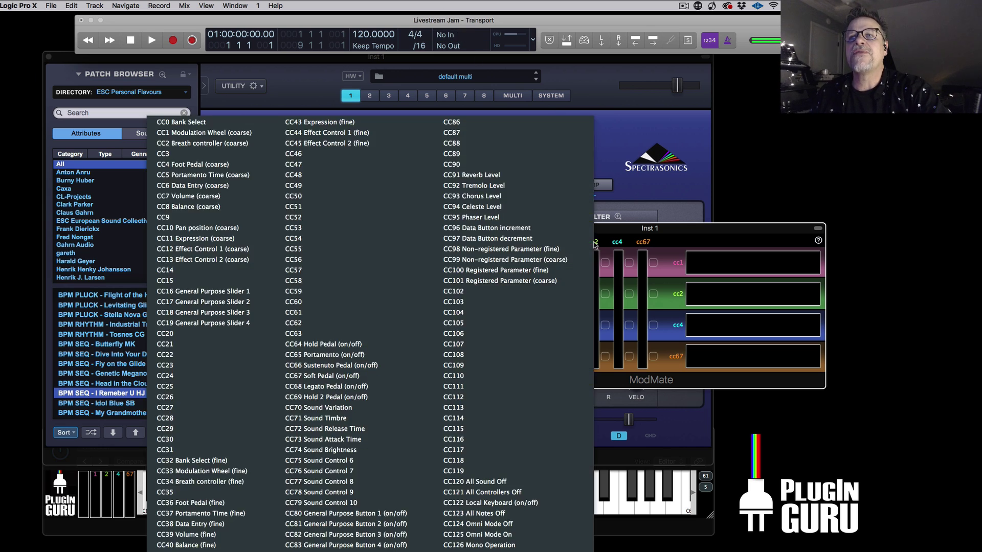
click(592, 243)
click(342, 418)
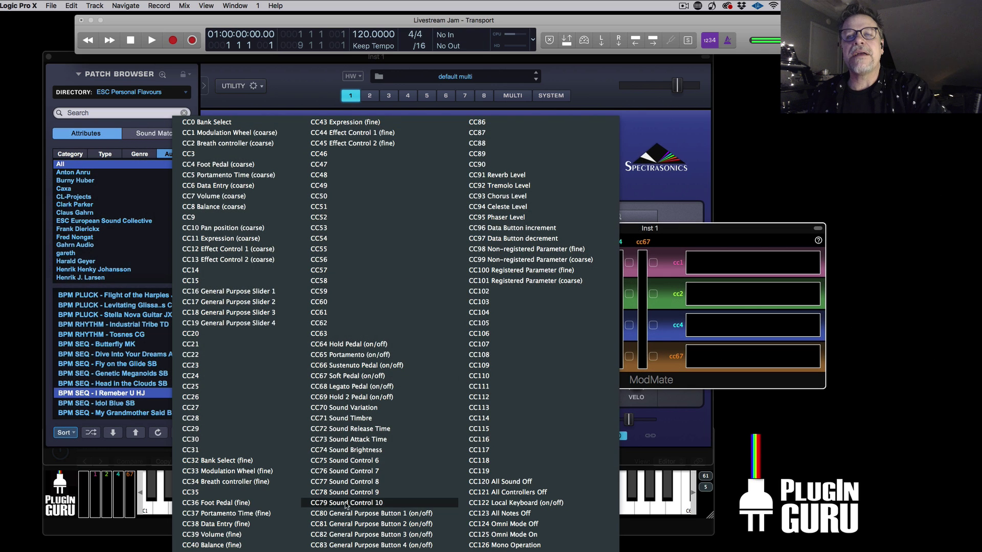
click(346, 504)
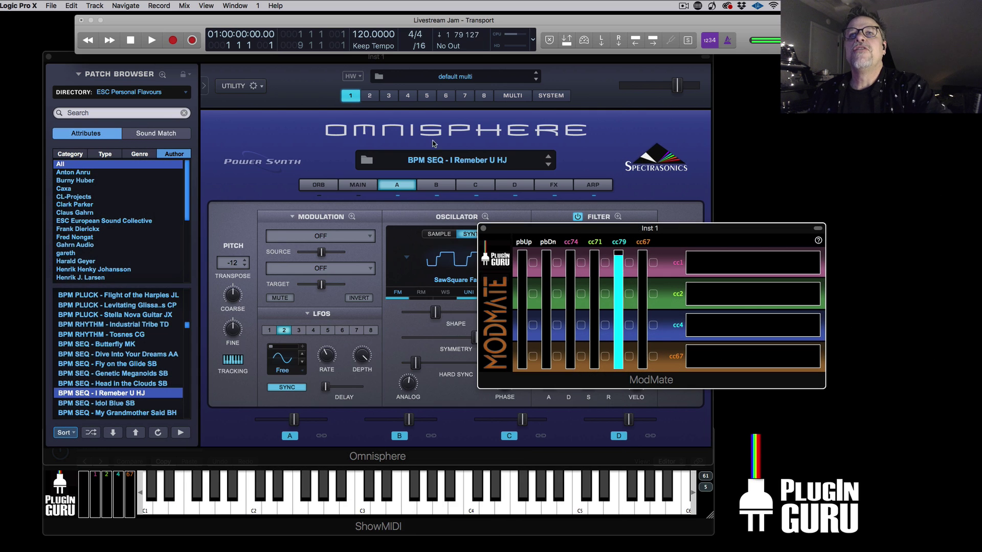
click(644, 244)
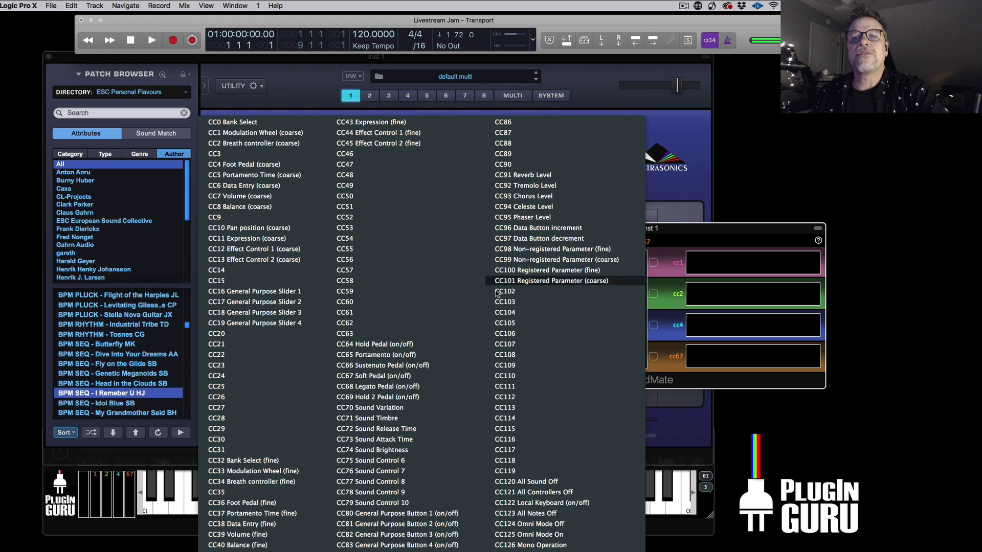
click(377, 428)
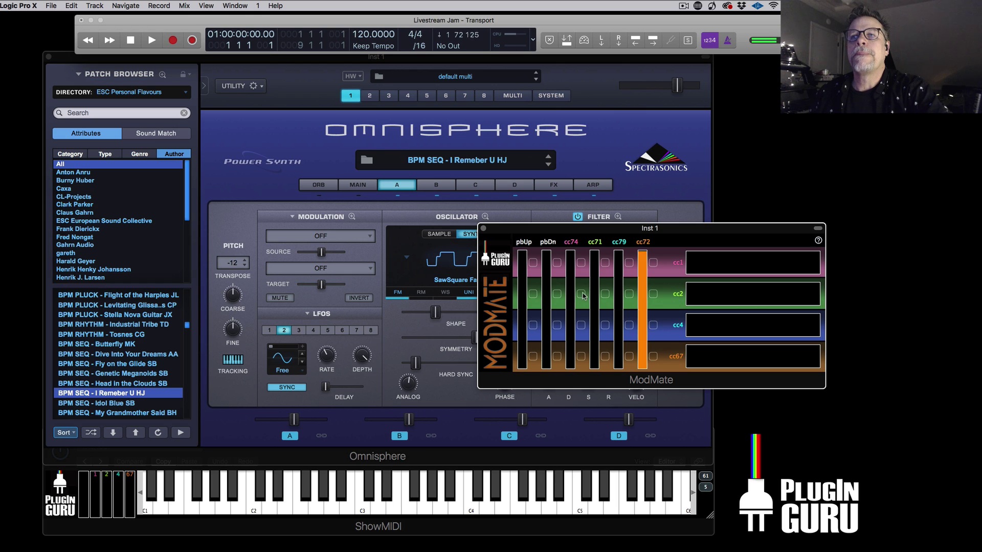
Route ModMate's CC74 to CC1, CC71 to CC2, CC79 to CC4 and CC72 to CC67, leaving the output assignments as they are
click(654, 356)
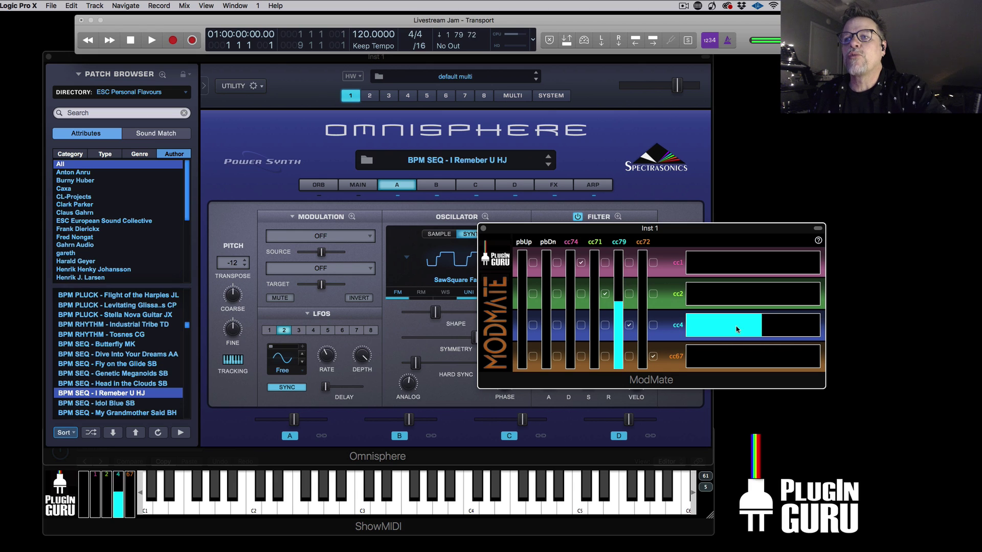
click(677, 328)
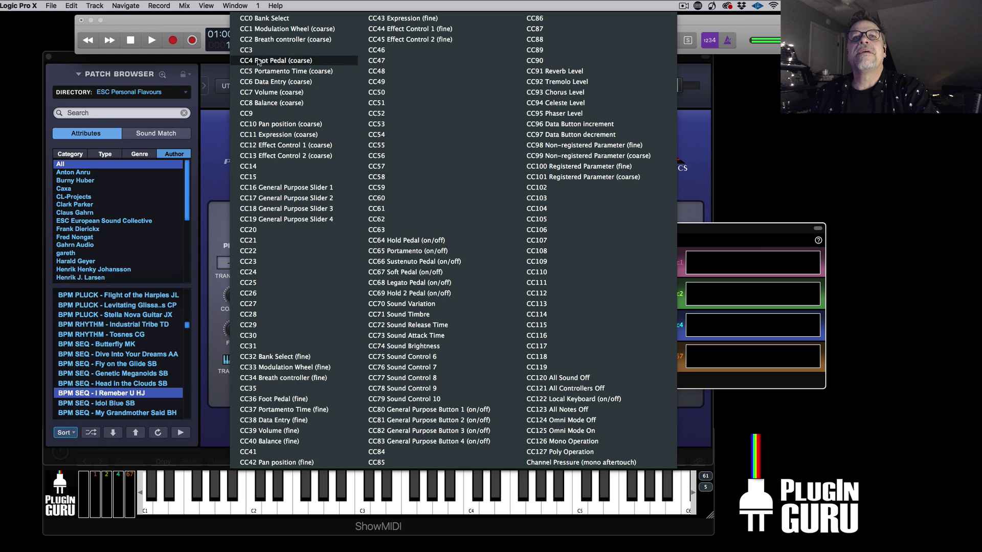
click(212, 72)
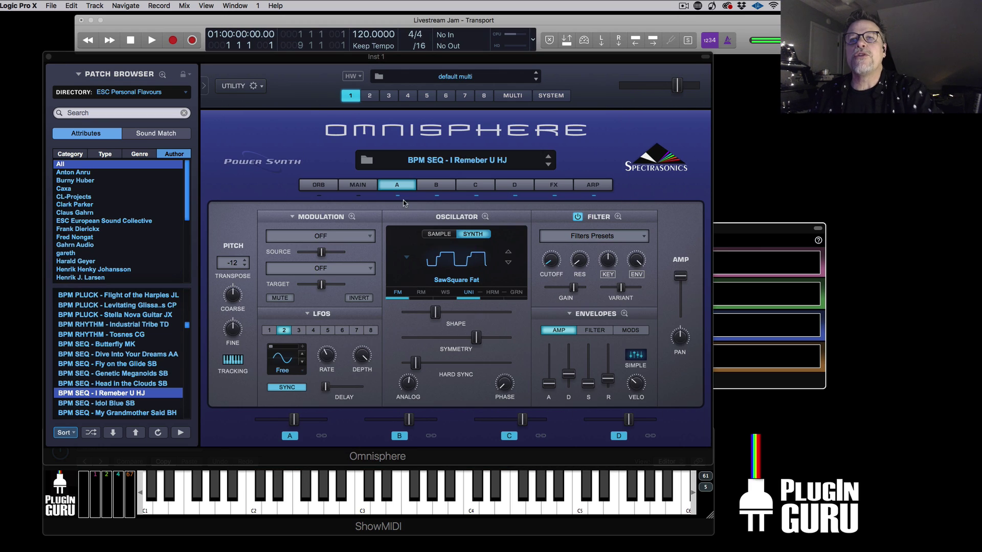
Open the enlarged modulation matrix for layer A and review the sources available for the Innerspace - Balance routing
click(352, 217)
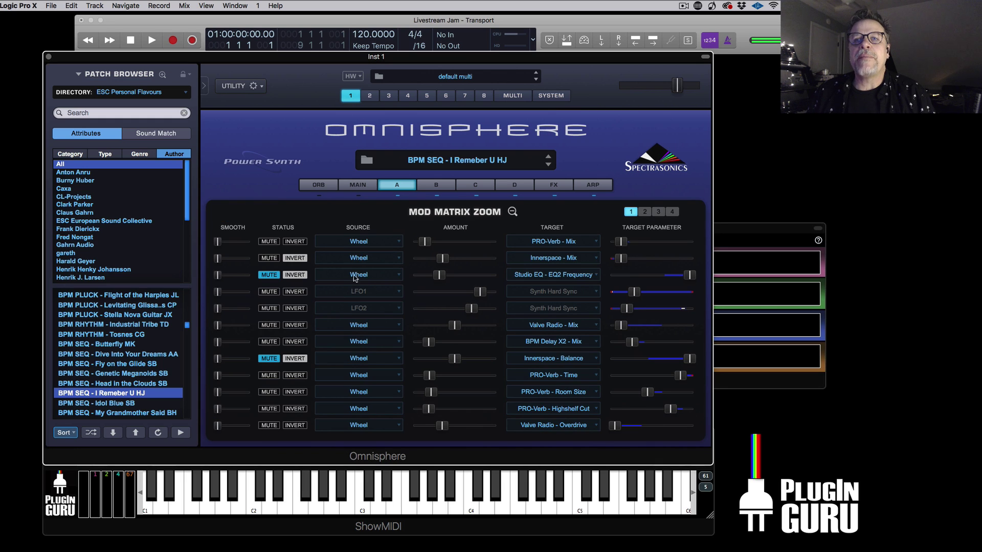
click(365, 360)
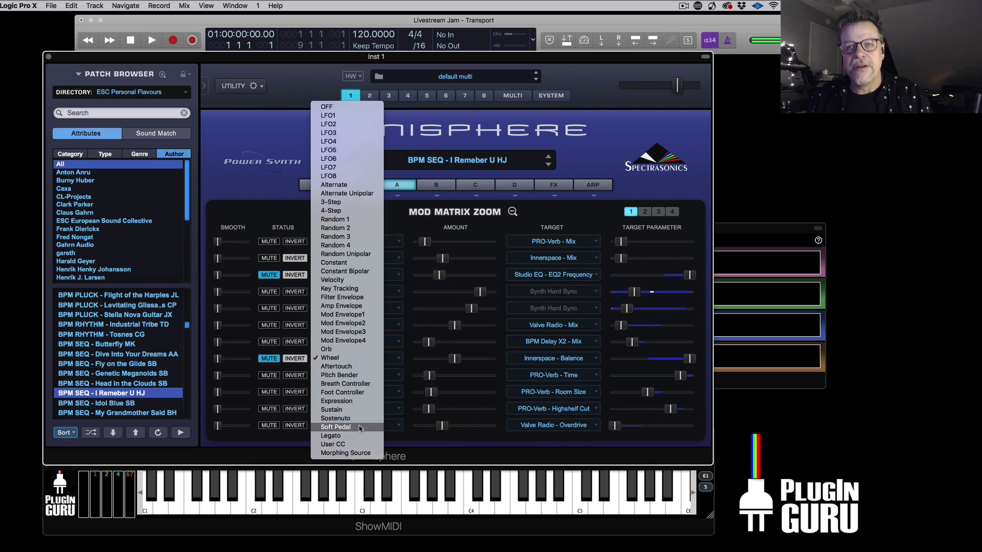
click(740, 402)
click(768, 383)
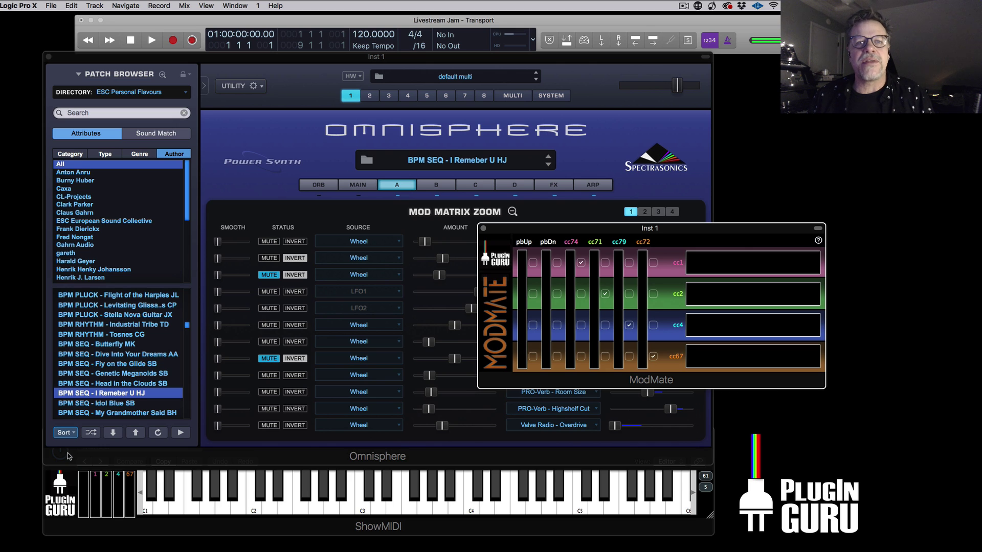
Shift the ModMate window slightly down and to the right, and return to Omnisphere's modulation matrix
drag(724, 235, 751, 248)
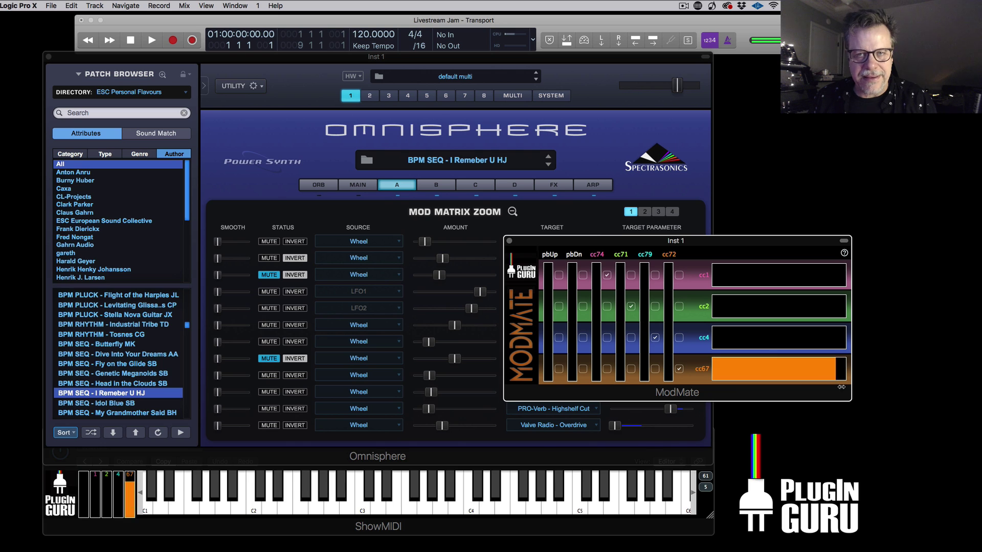
click(625, 177)
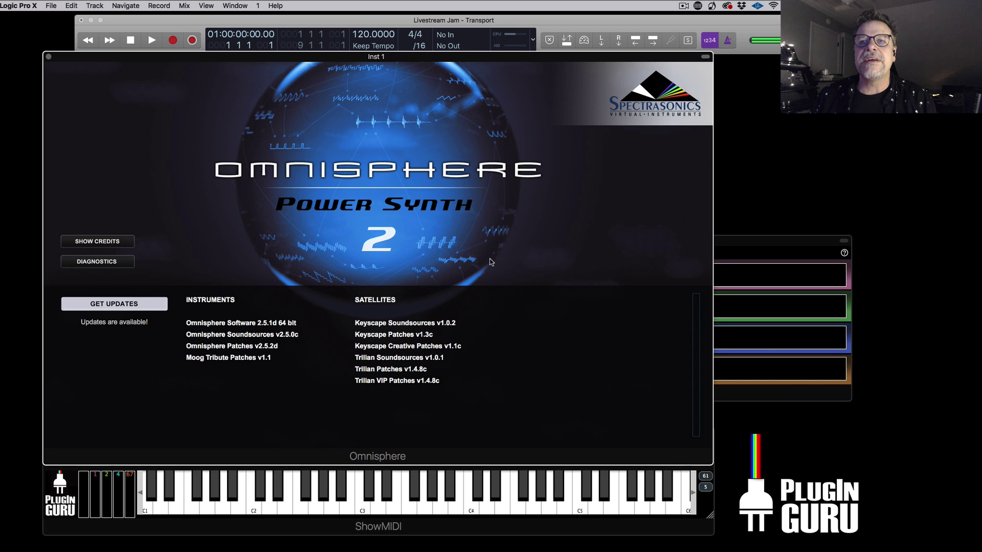
click(465, 260)
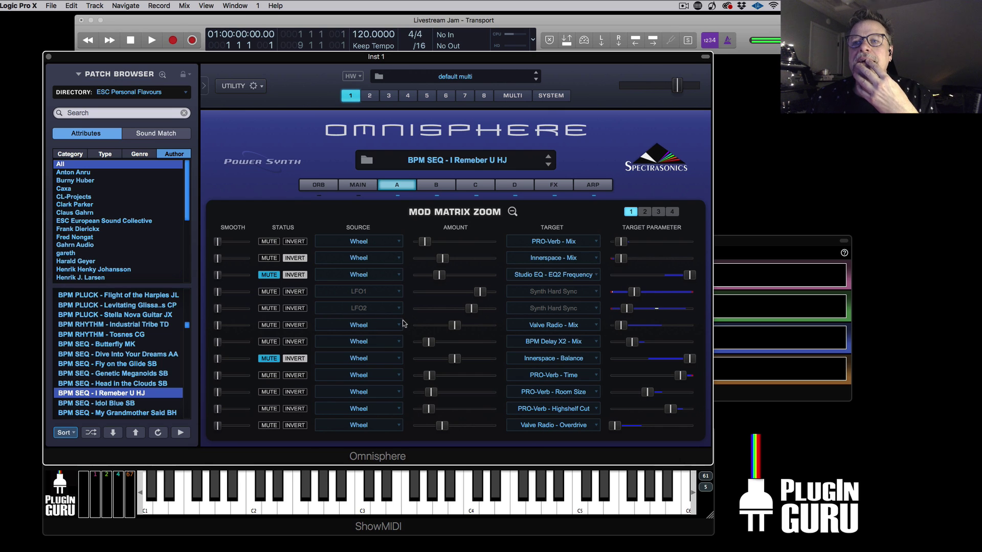
On the modulation matrix's second page, set the source of the active Cutoff routing in row seven to Breath Controller
click(645, 212)
click(658, 212)
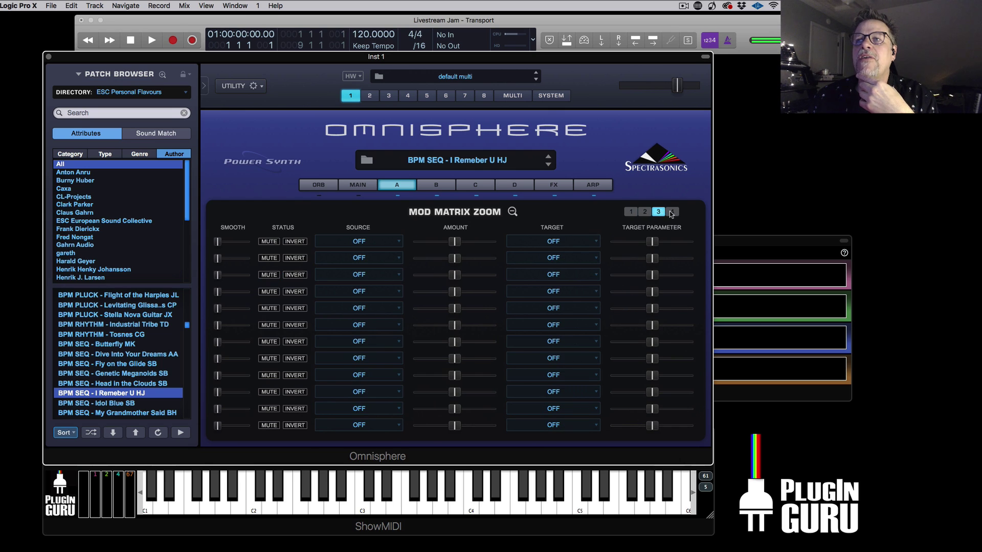
click(645, 211)
click(632, 211)
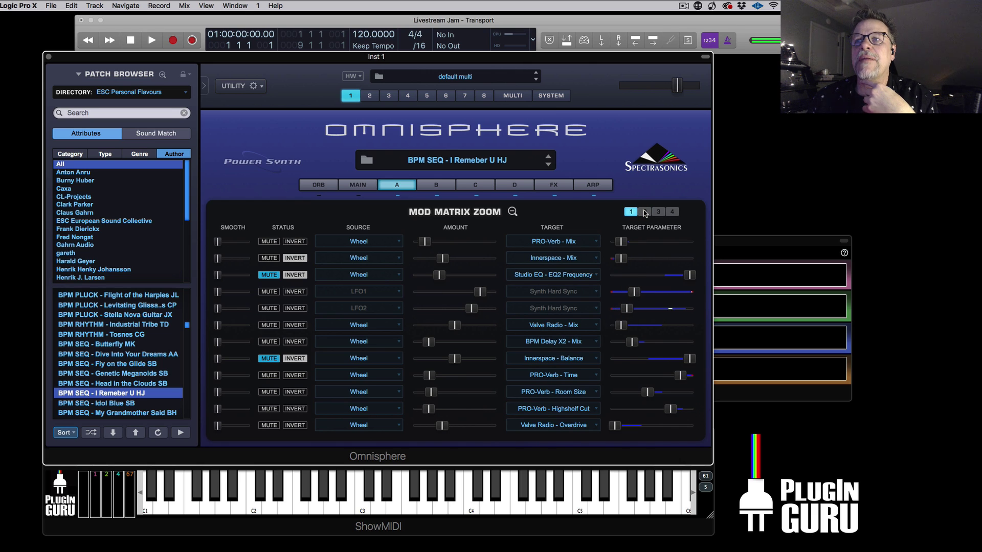
click(645, 212)
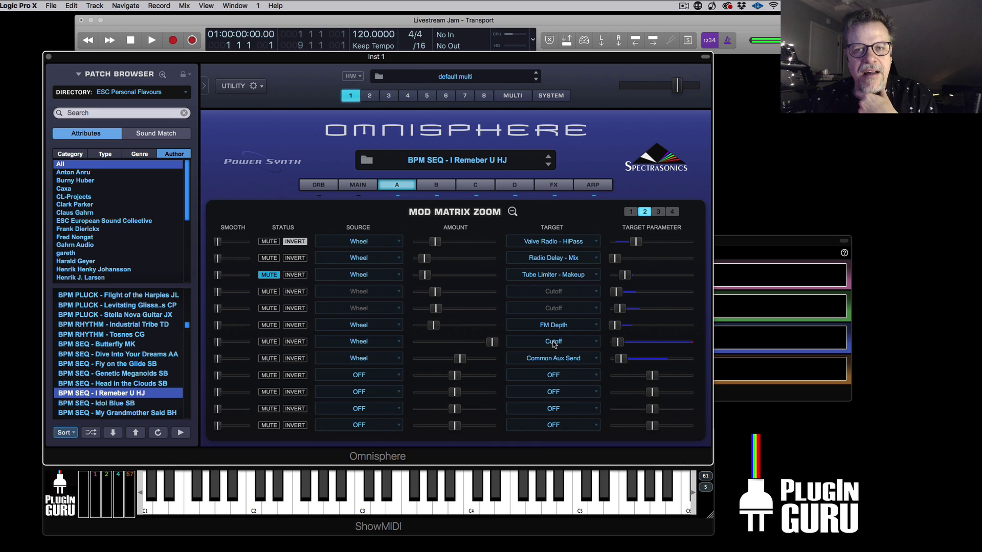
click(360, 341)
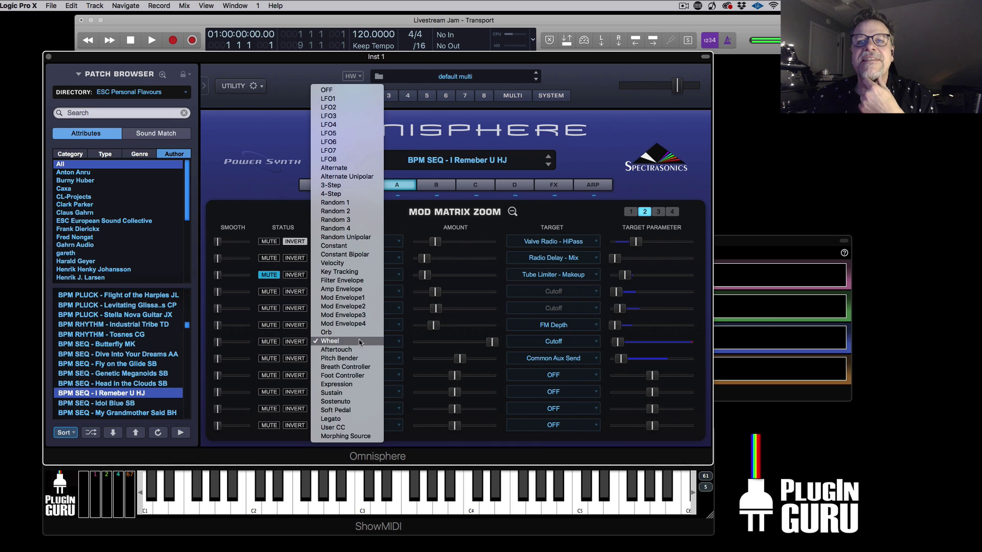
click(361, 367)
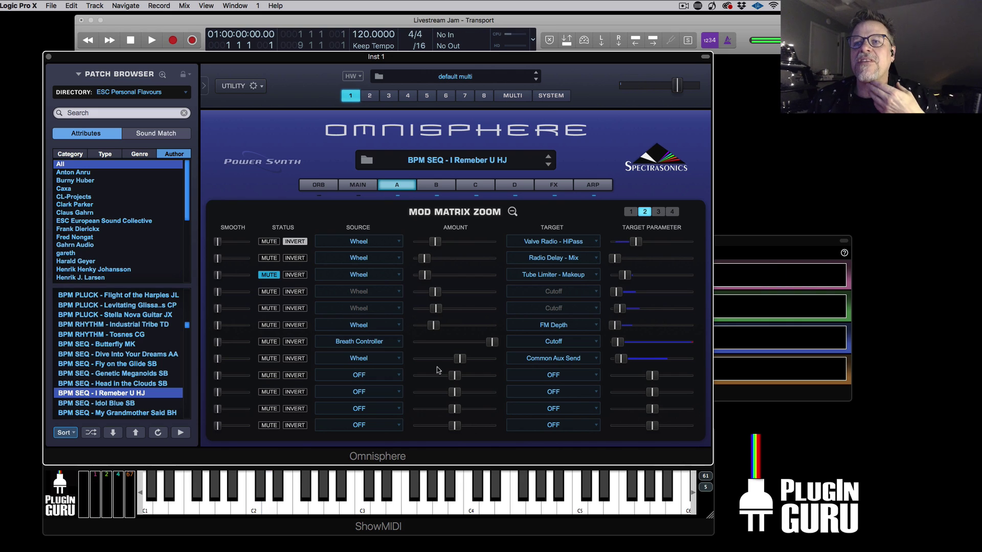
Set the source of the Common Aux Send, Radio Delay - Mix and Valve Radio - HiPass routings to Soft Pedal
click(365, 360)
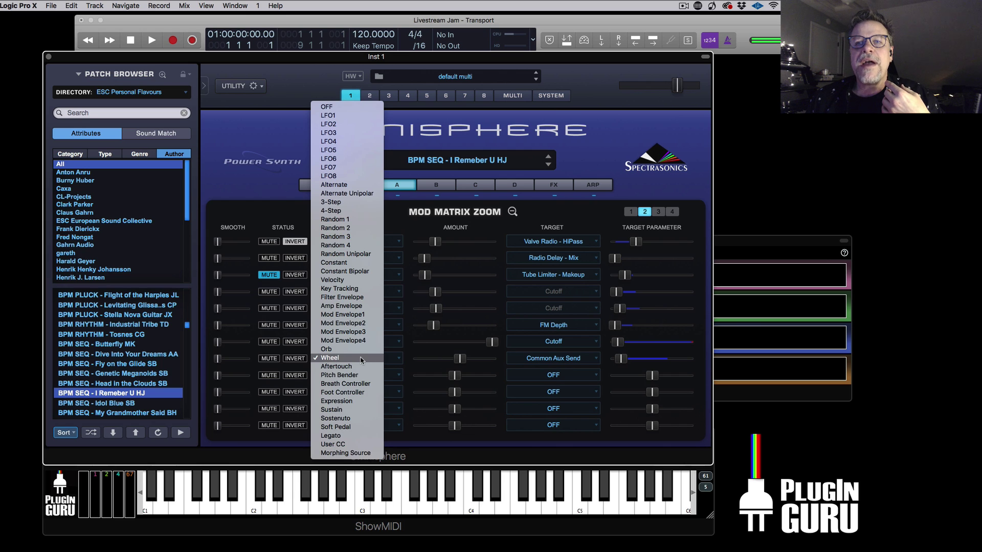
click(357, 427)
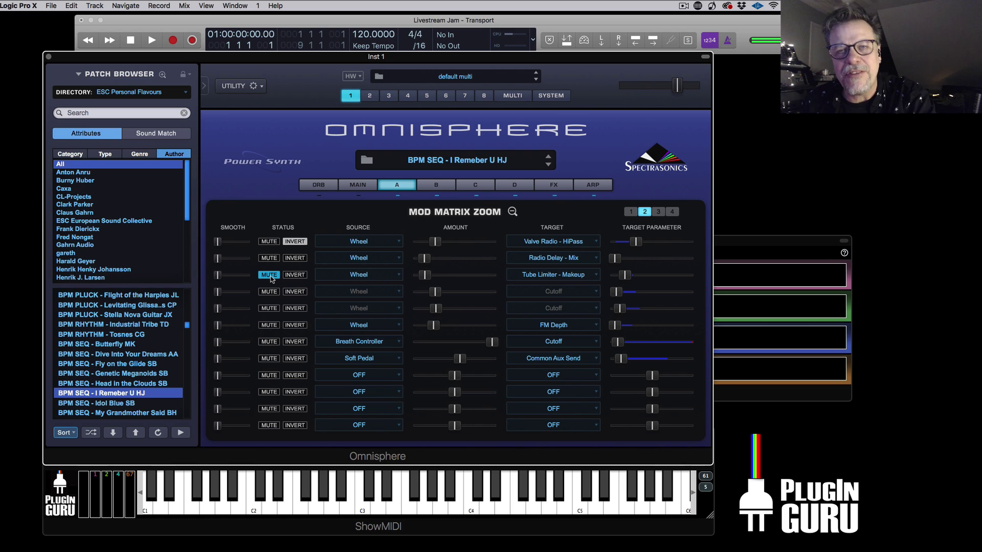
click(366, 259)
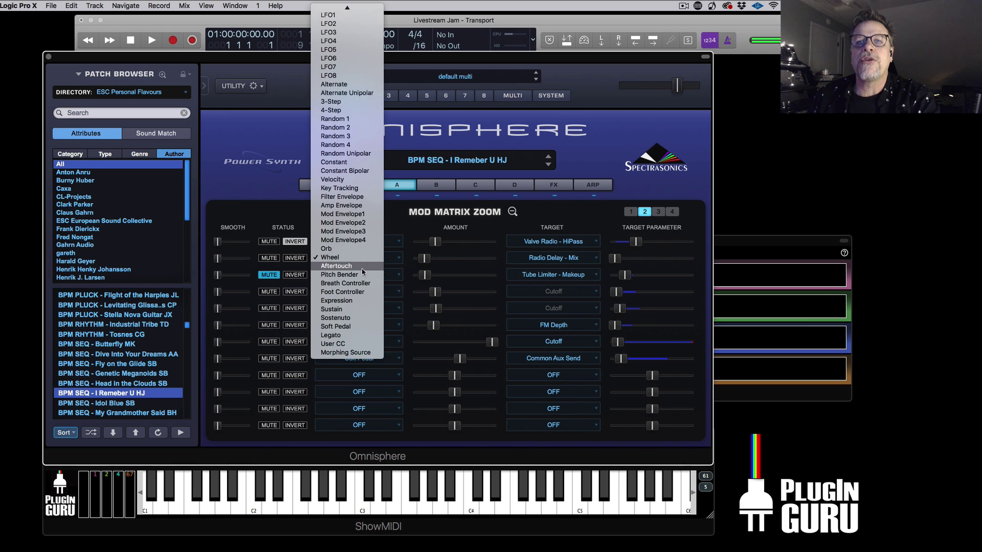
click(353, 326)
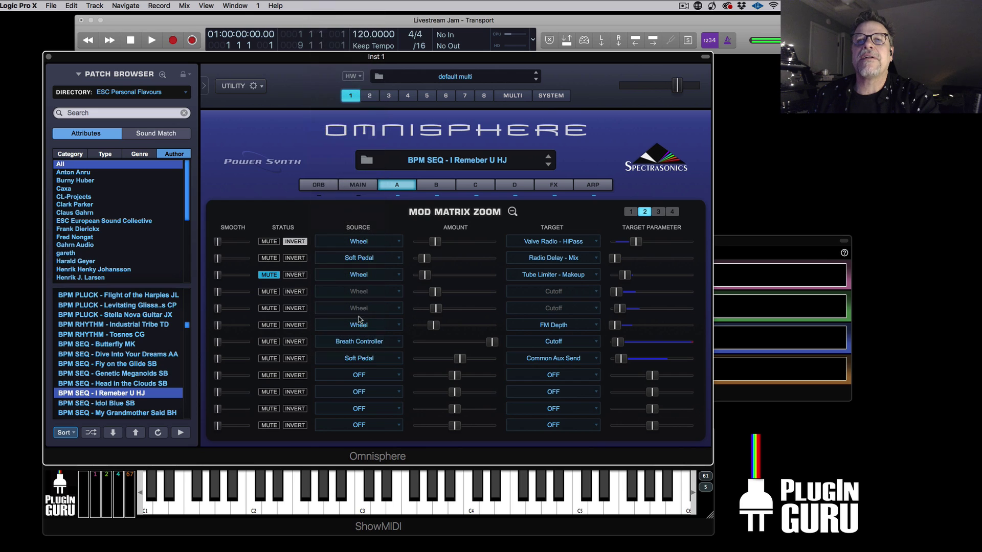
click(366, 243)
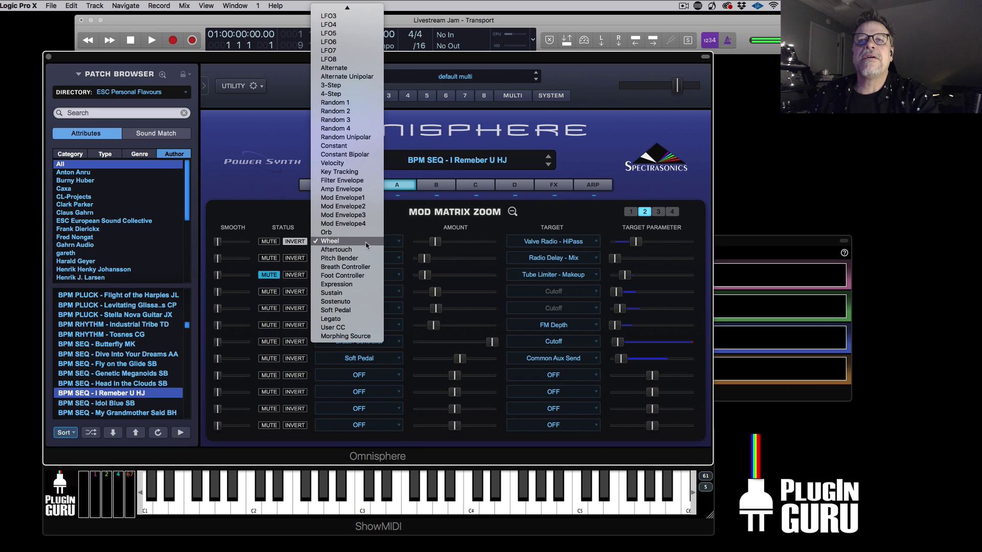
click(358, 310)
On the matrix's first page, assign Soft Pedal as source for PRO-Verb - Mix, Innerspace - Mix, Valve Radio - Mix and BPM Delay X2 - Mix
click(632, 212)
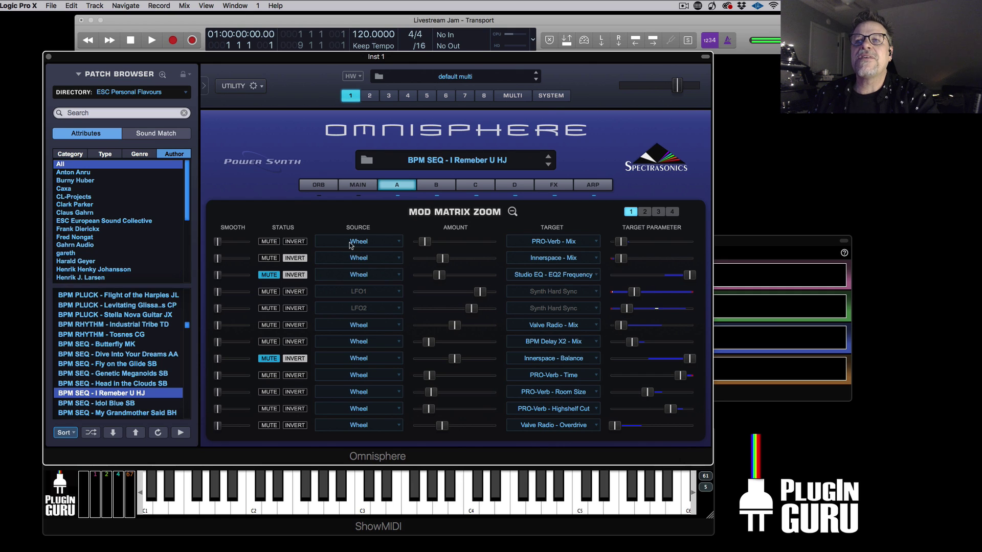
click(372, 242)
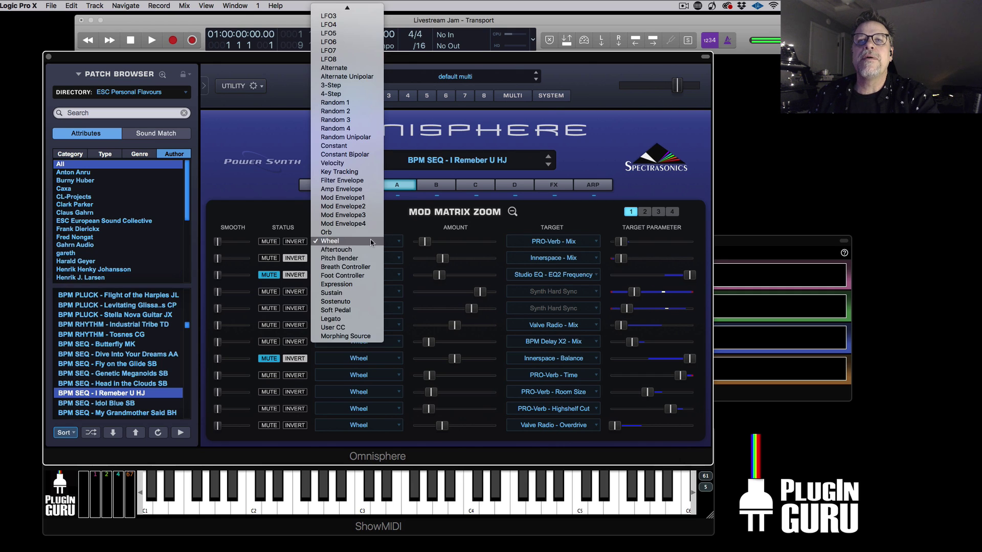
click(360, 310)
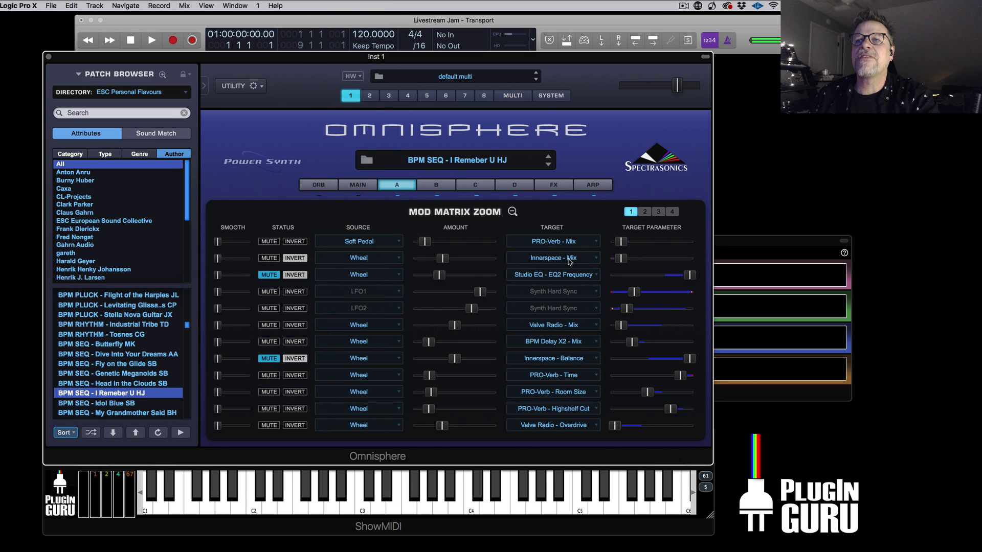
click(359, 259)
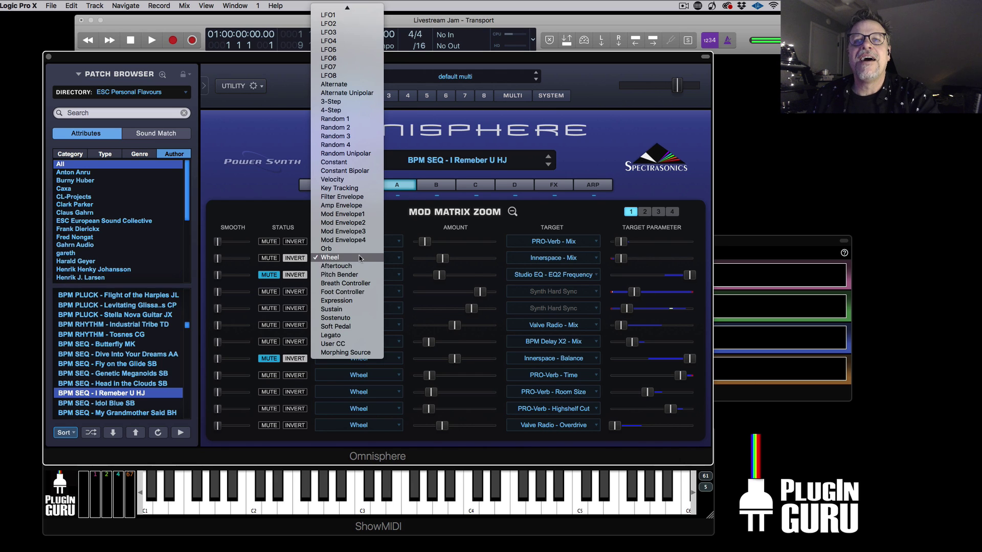
click(358, 327)
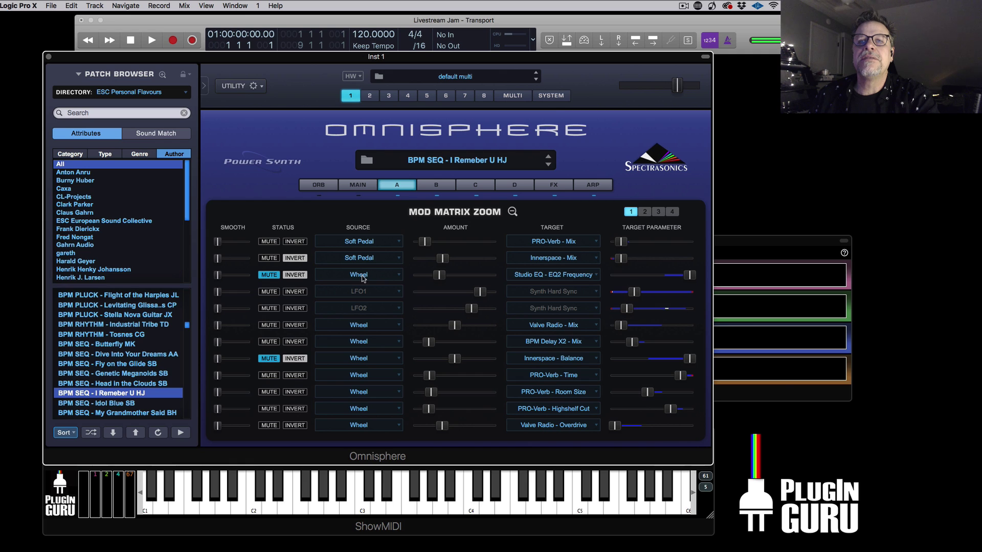
click(357, 327)
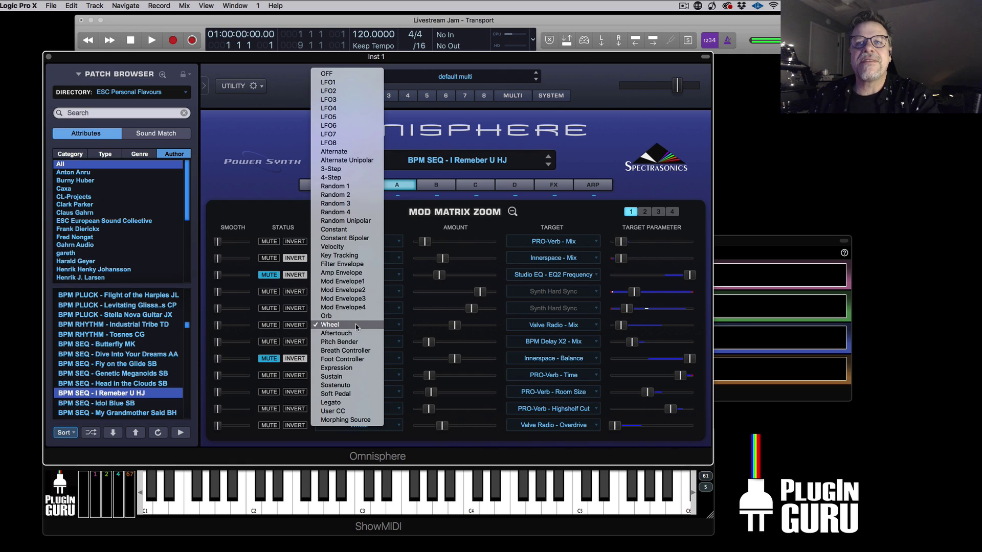
click(357, 394)
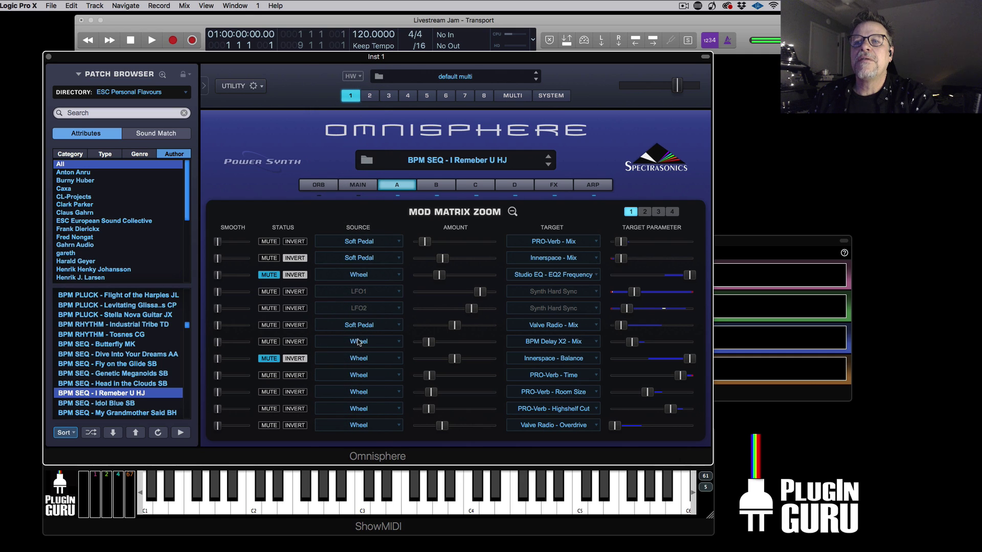
click(358, 342)
click(354, 410)
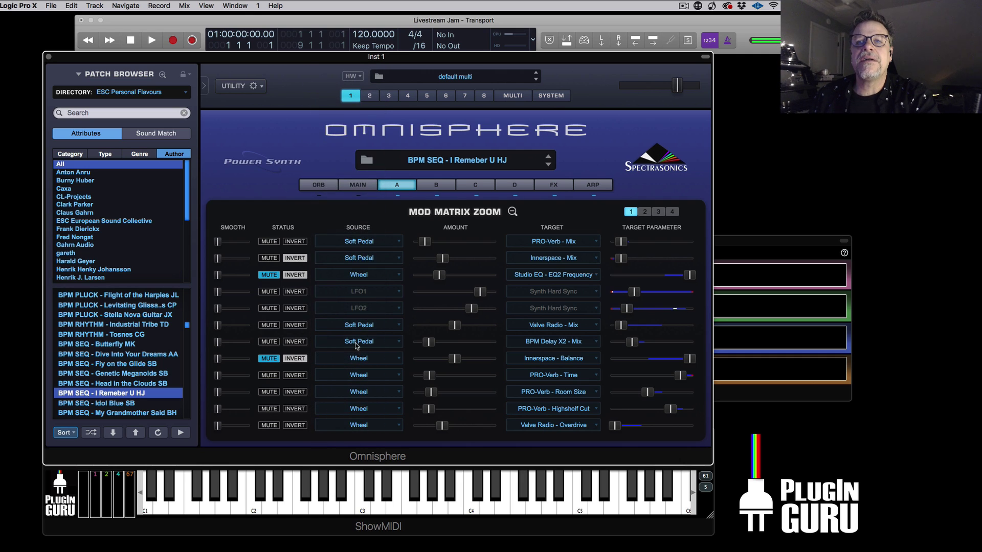
Assign Soft Pedal as source for the PRO-Verb - Time, PRO-Verb - Room Size, PRO-Verb - Highshelf Cut and Valve Radio - Overdrive routings
click(361, 376)
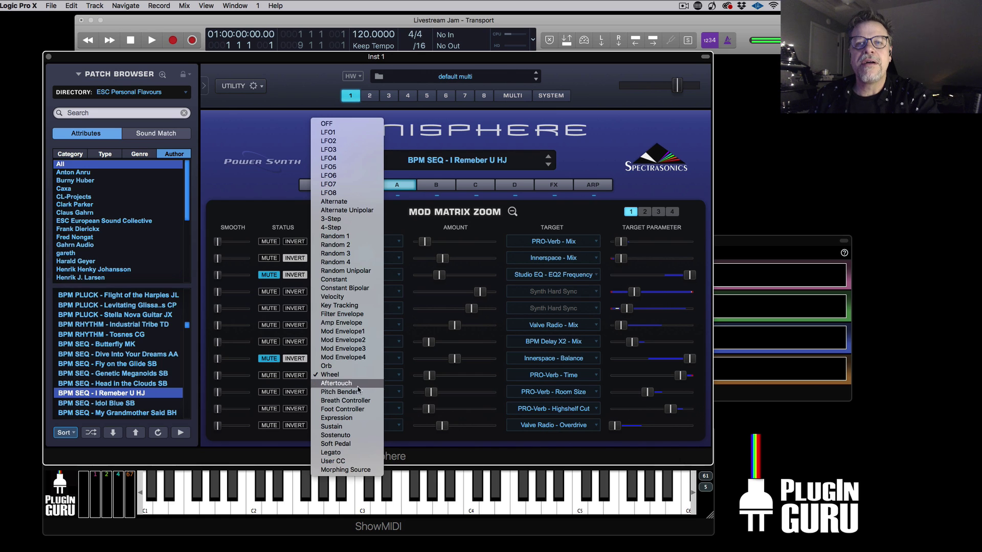
click(353, 444)
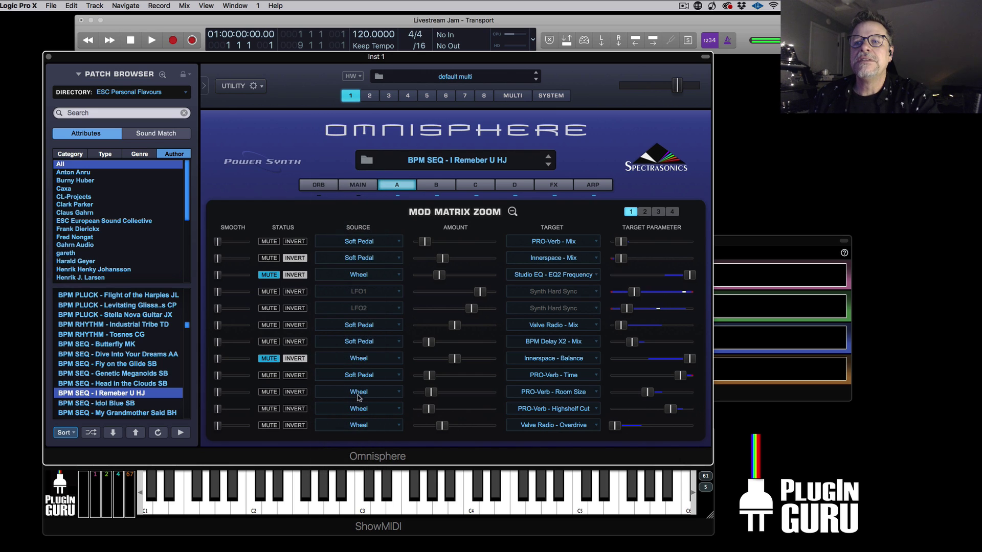
click(358, 392)
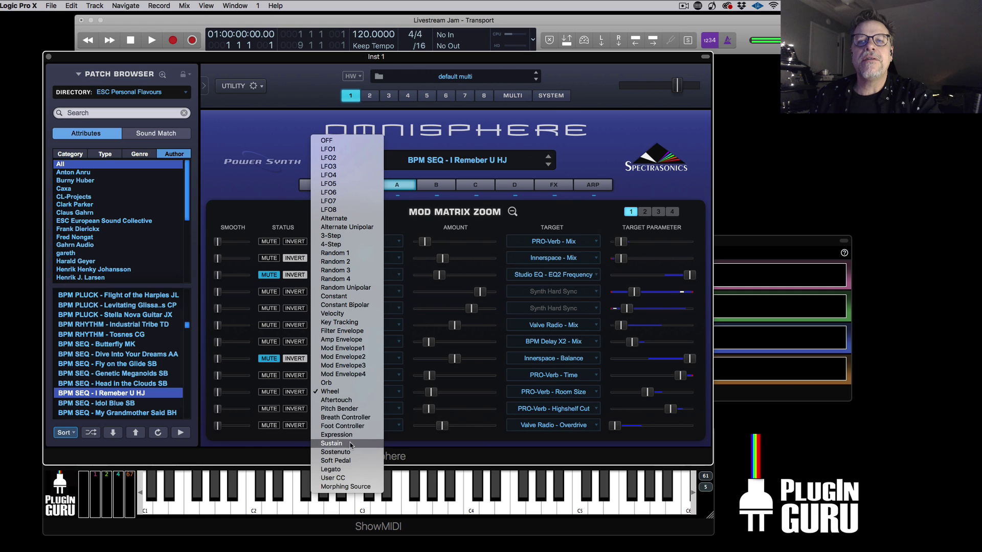
click(351, 461)
click(354, 409)
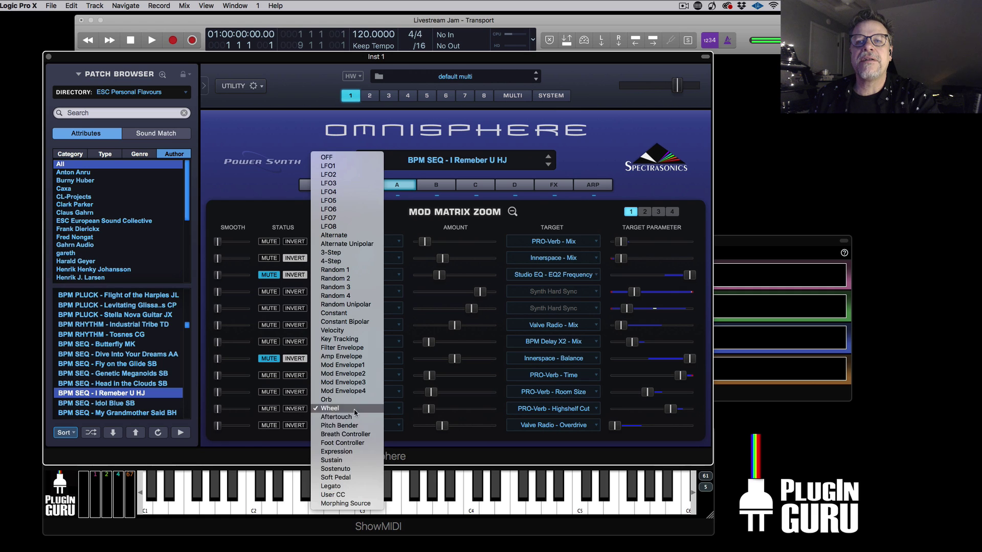
click(355, 460)
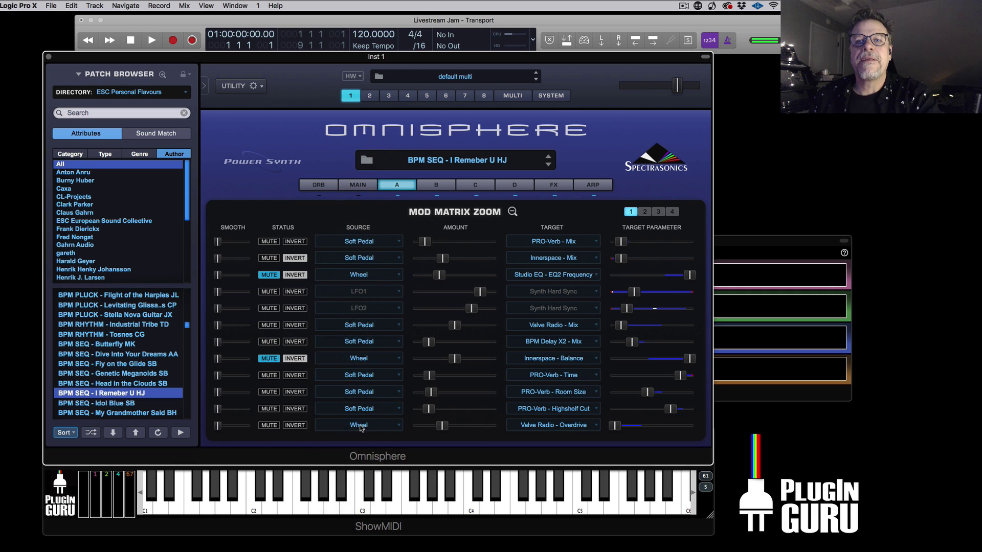
click(362, 425)
click(361, 494)
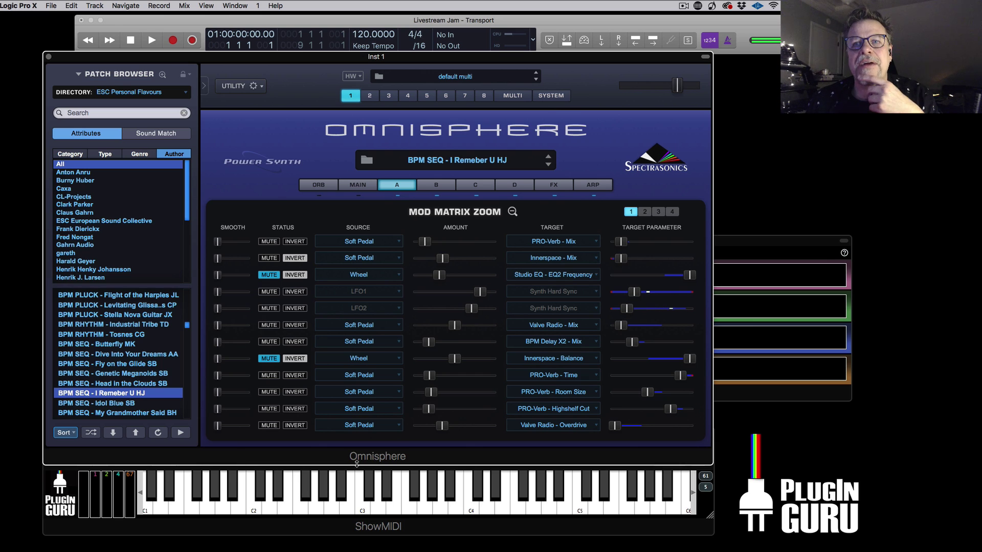
Compare the patch's Common and Aux effects racks, including the aux send, and return to layer A
click(541, 186)
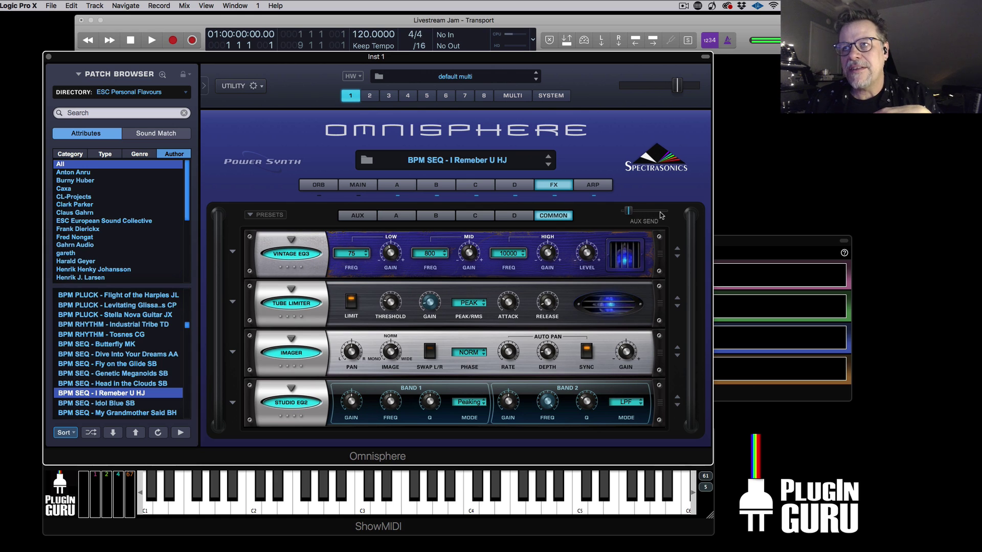
click(359, 216)
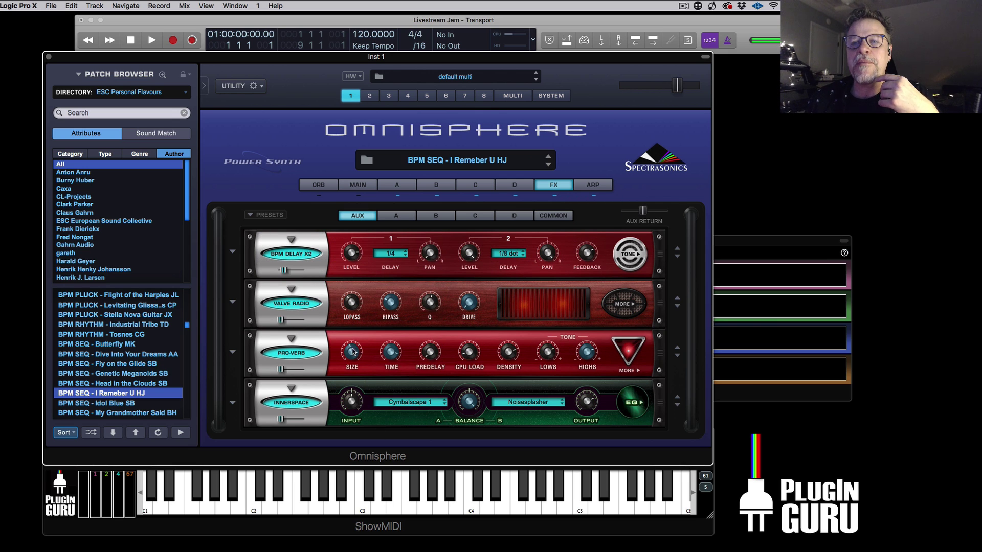
click(562, 217)
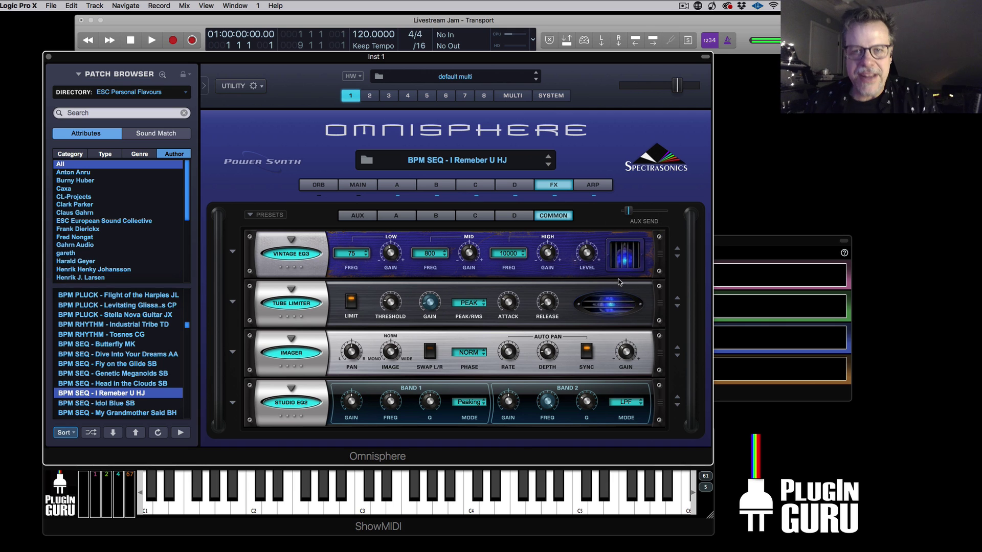
click(363, 215)
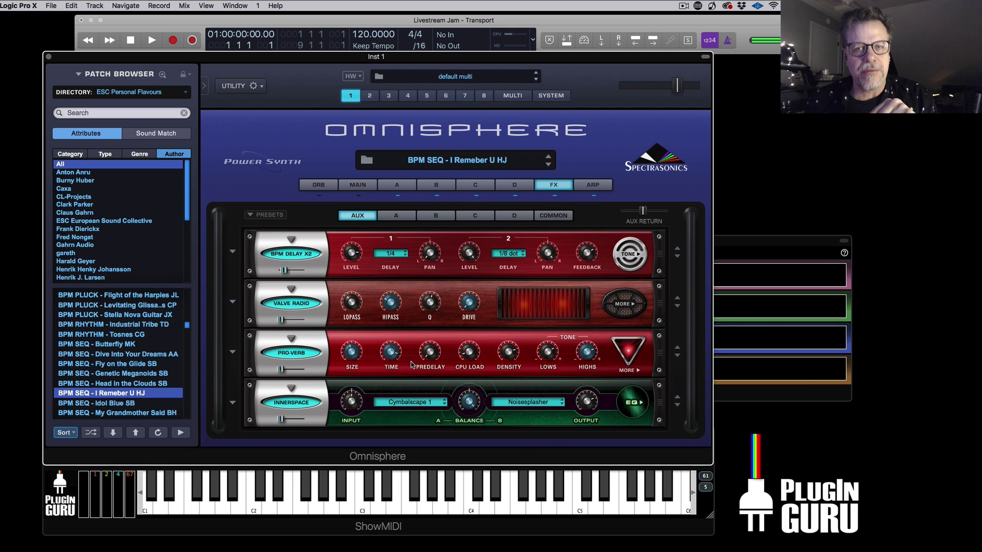
click(561, 217)
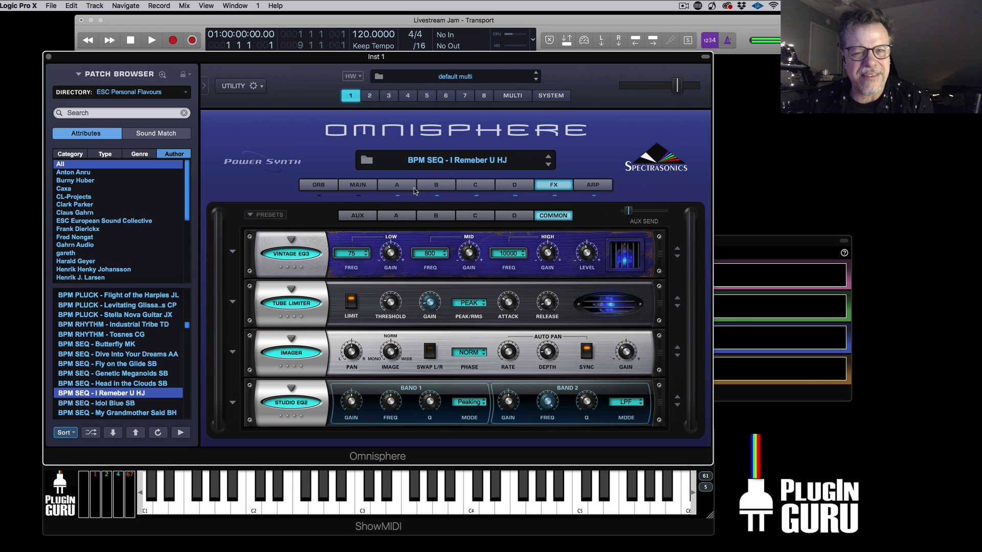
click(397, 186)
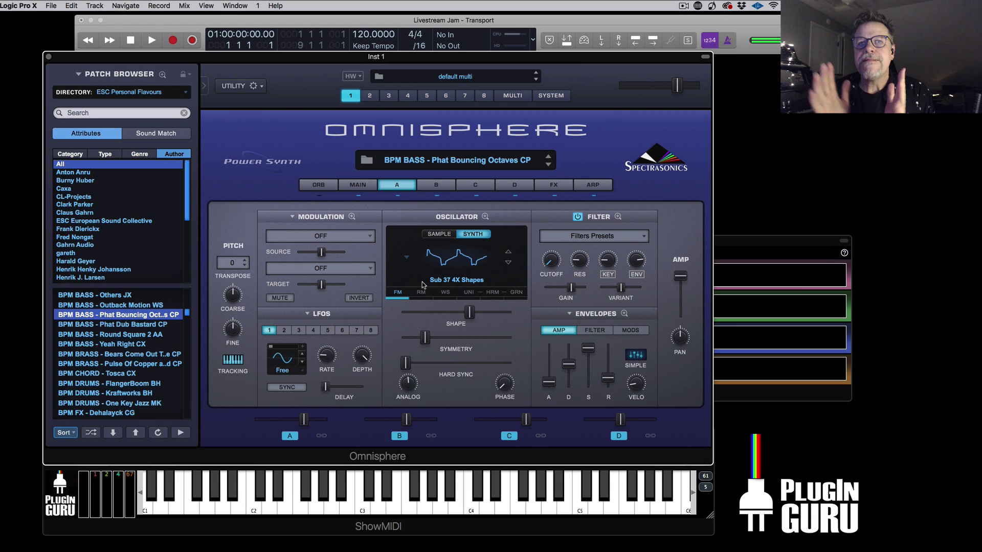
Switch the patch browser to the PluginGuru OmniPulse user directory and load BPM BASS - Black Horse
click(137, 92)
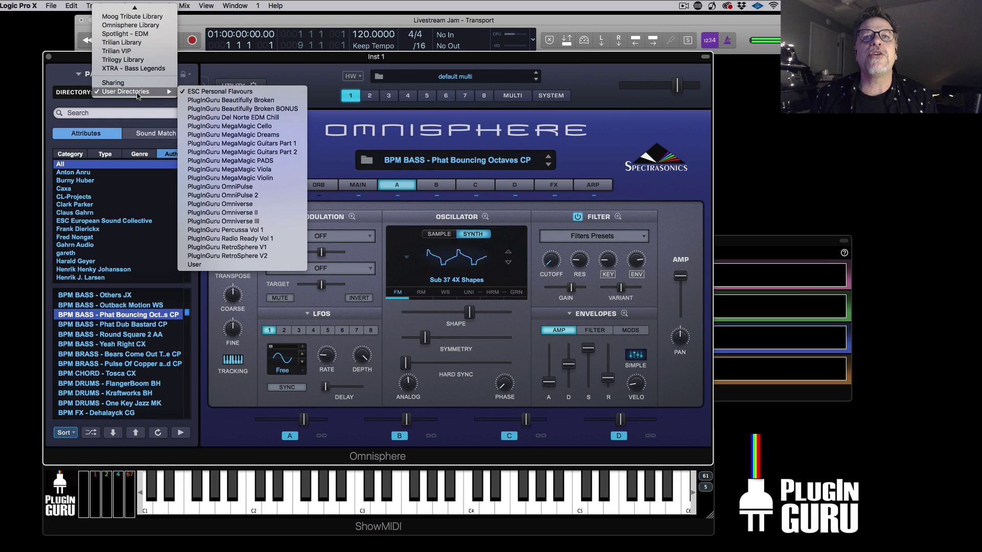
click(274, 186)
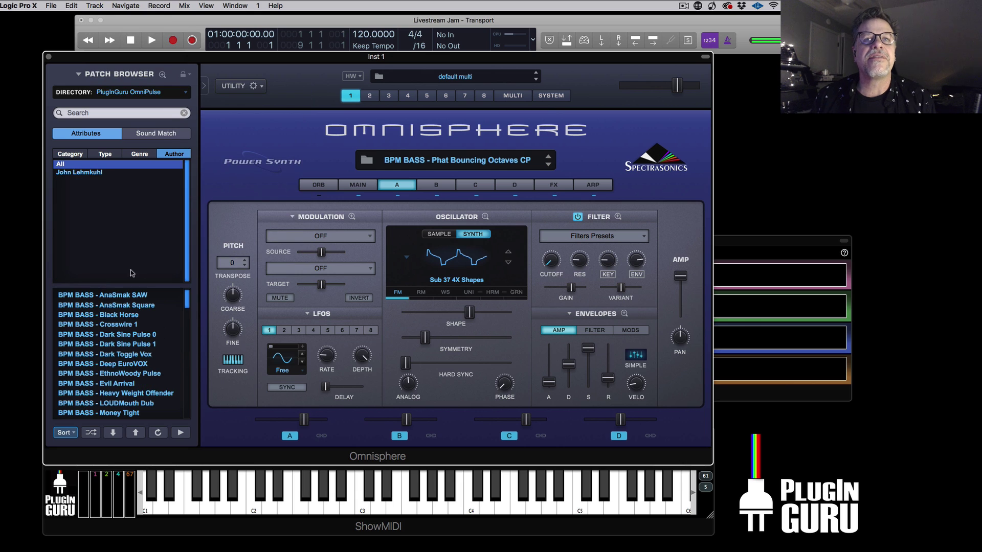
click(119, 318)
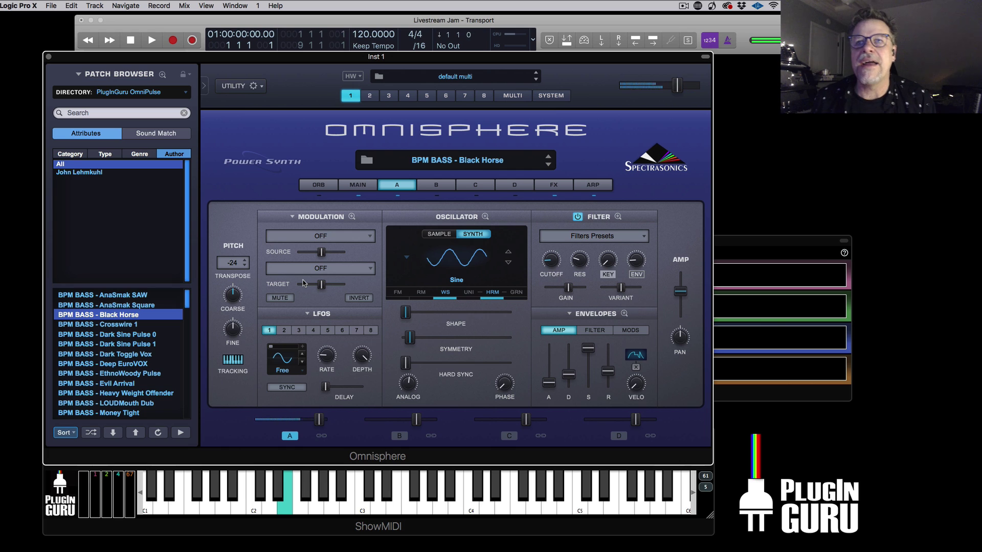
Review the first two pages of layer A's enlarged modulation matrix and return to the layer's main view
click(352, 216)
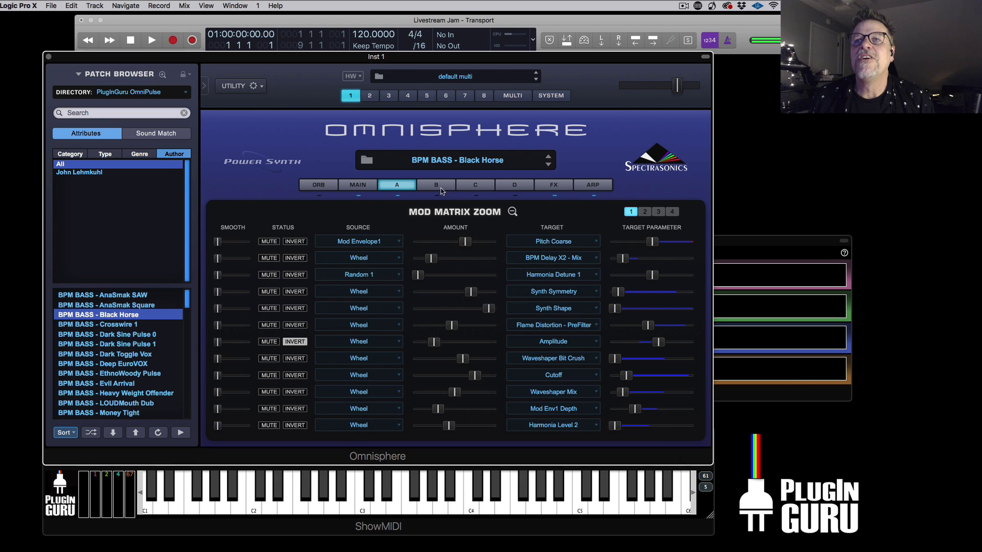
click(645, 212)
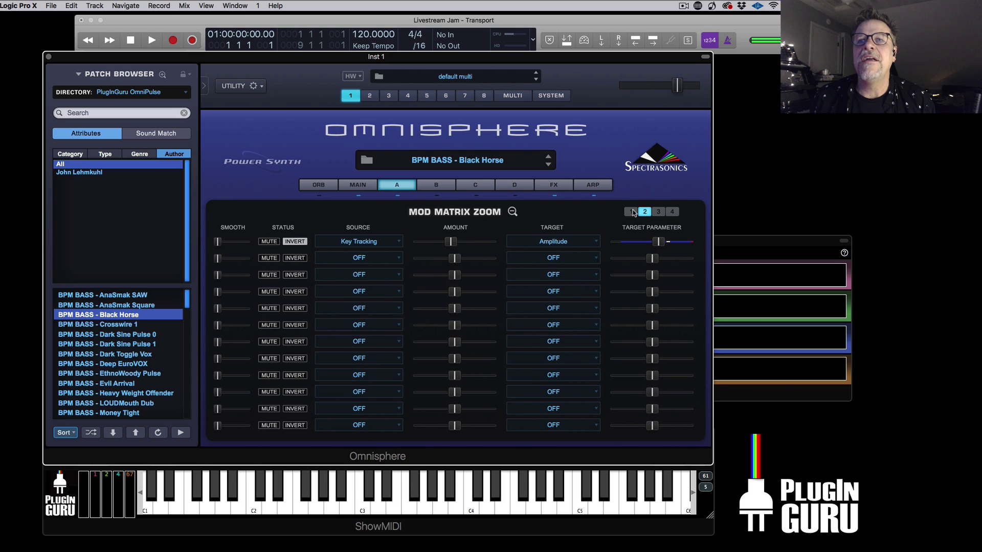
click(632, 212)
click(408, 186)
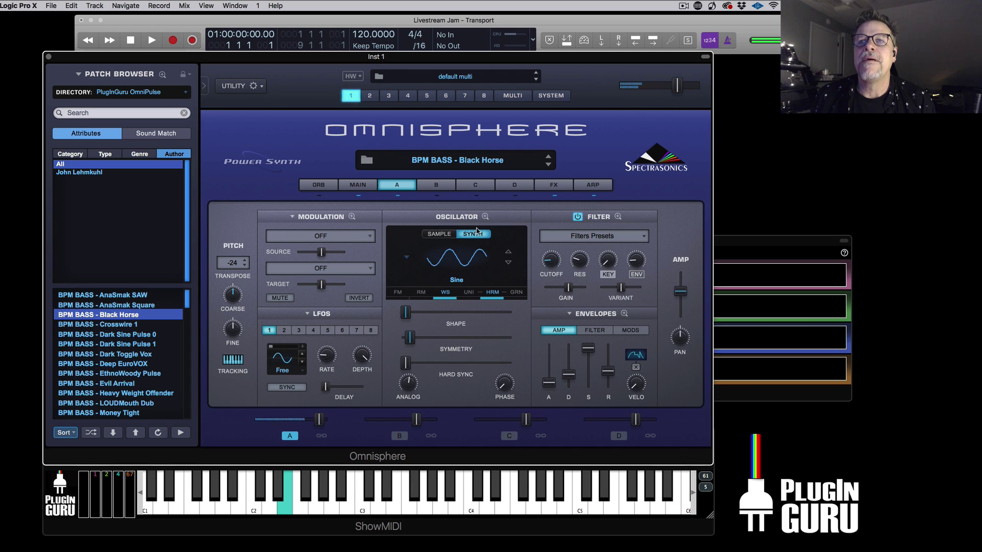
In layer A's enlarged modulation matrix, set the BPM Delay X2 - Mix source to Soft Pedal, and bring the ModMate window forward
click(352, 217)
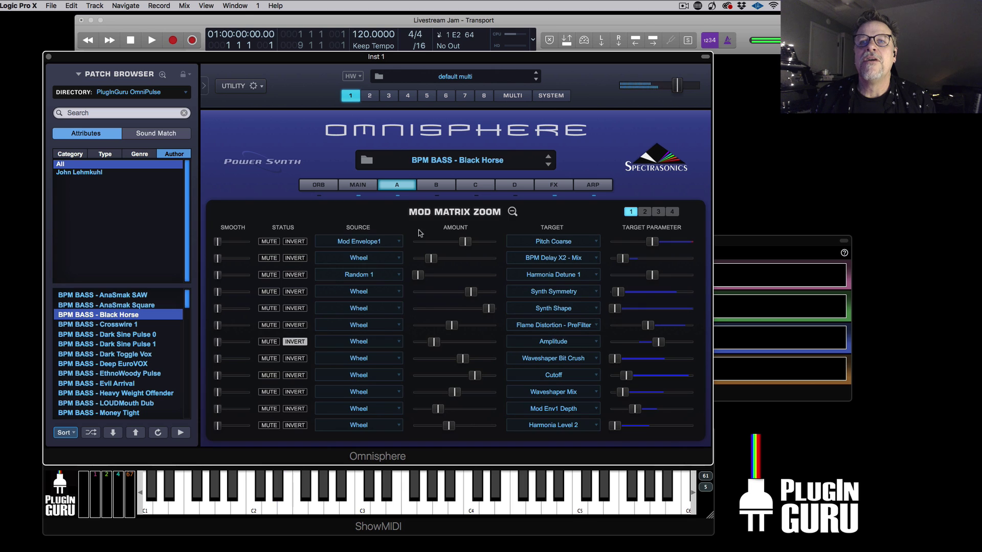
click(365, 259)
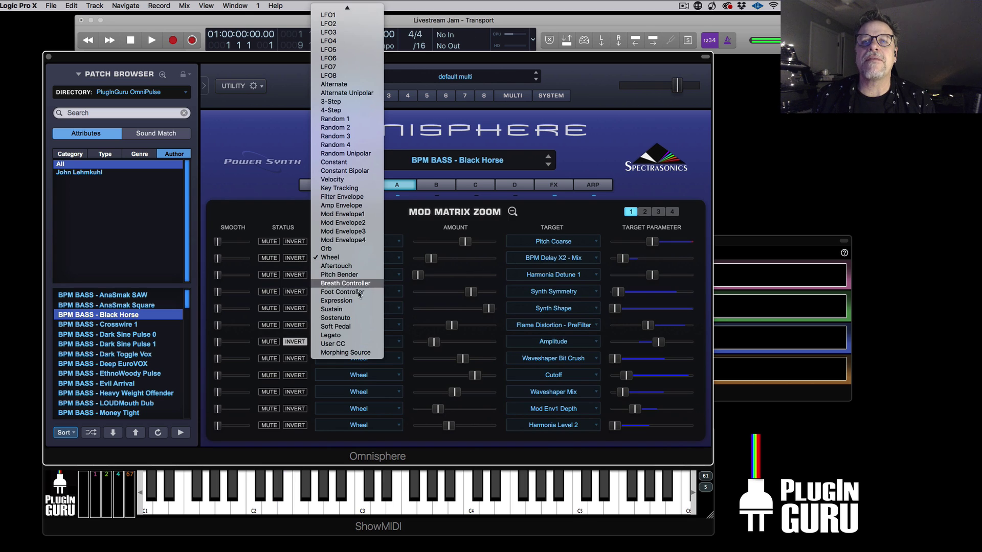
click(353, 329)
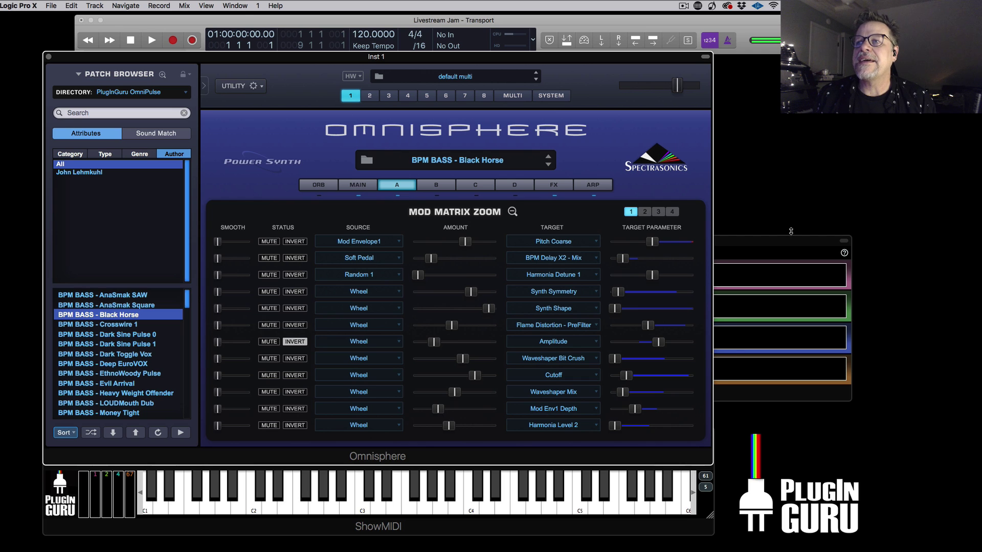
click(774, 244)
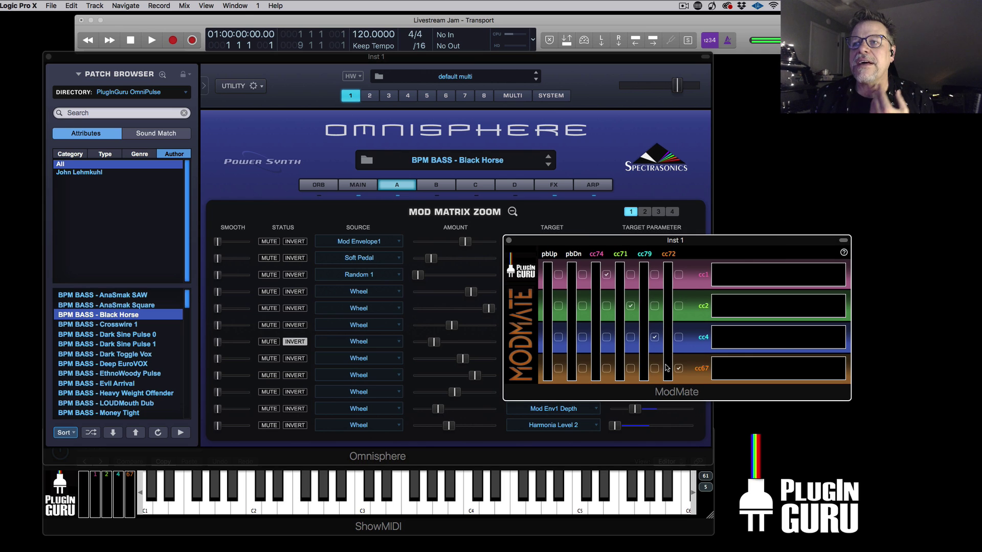
Look over the controller numbers available for ModMate's cc67 output, and return to Omnisphere's modulation matrix
click(704, 368)
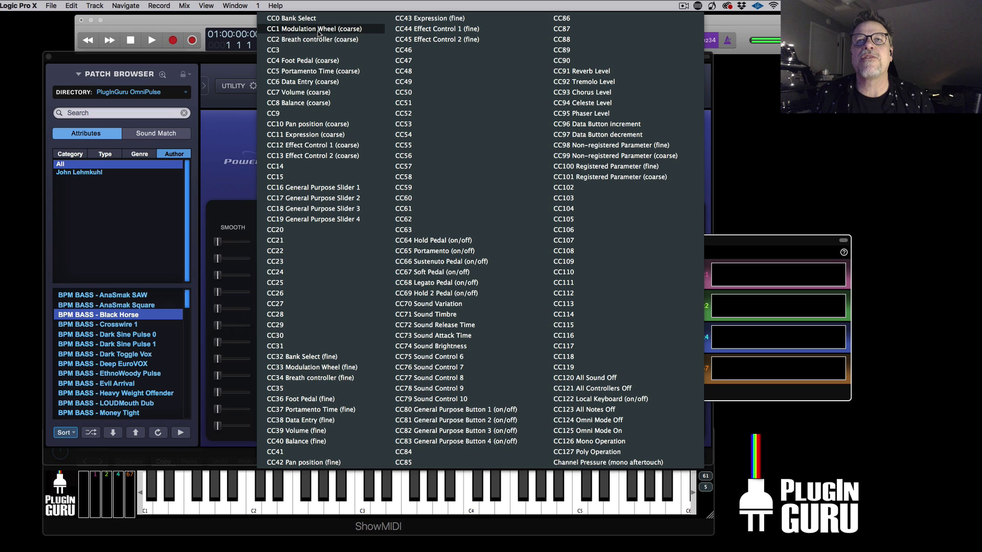
click(231, 65)
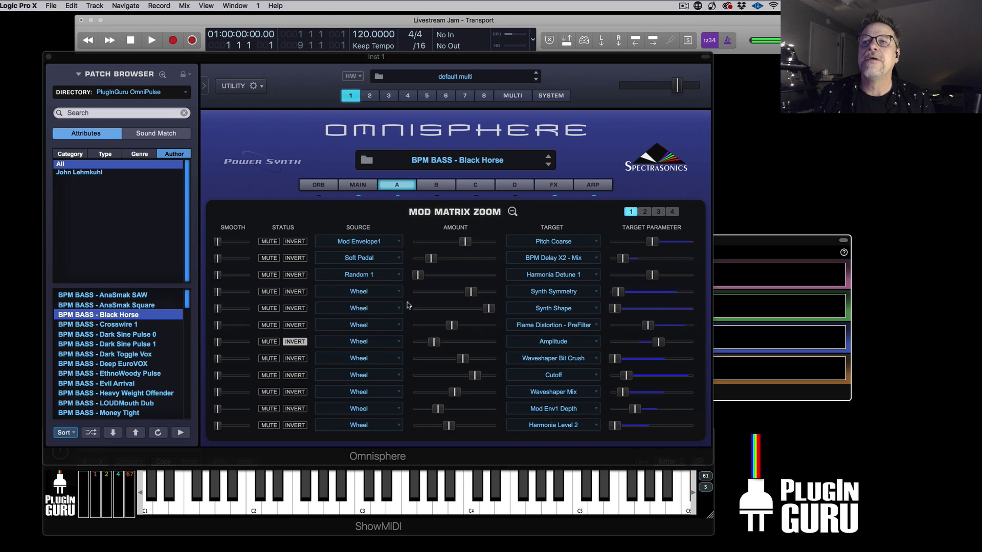
Set the Flame Distortion - PreFilter source to Soft Pedal and raise the BPM Delay X2 - Mix modulation amount
click(358, 325)
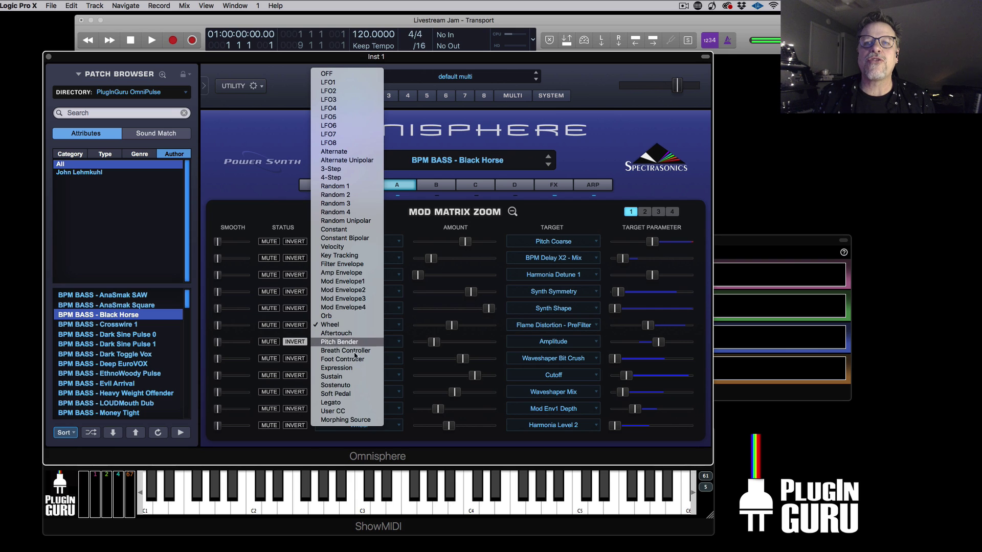
click(353, 394)
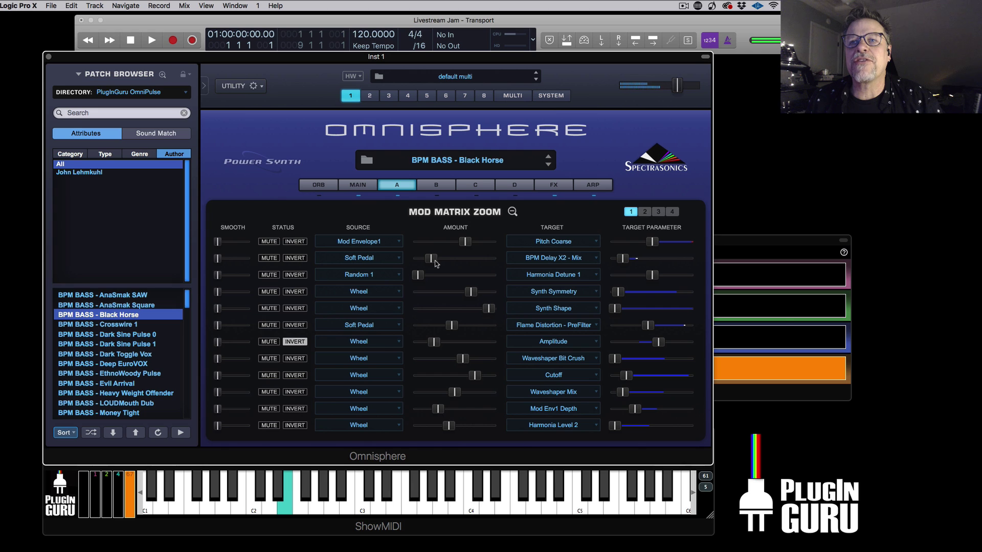
drag(434, 262, 461, 266)
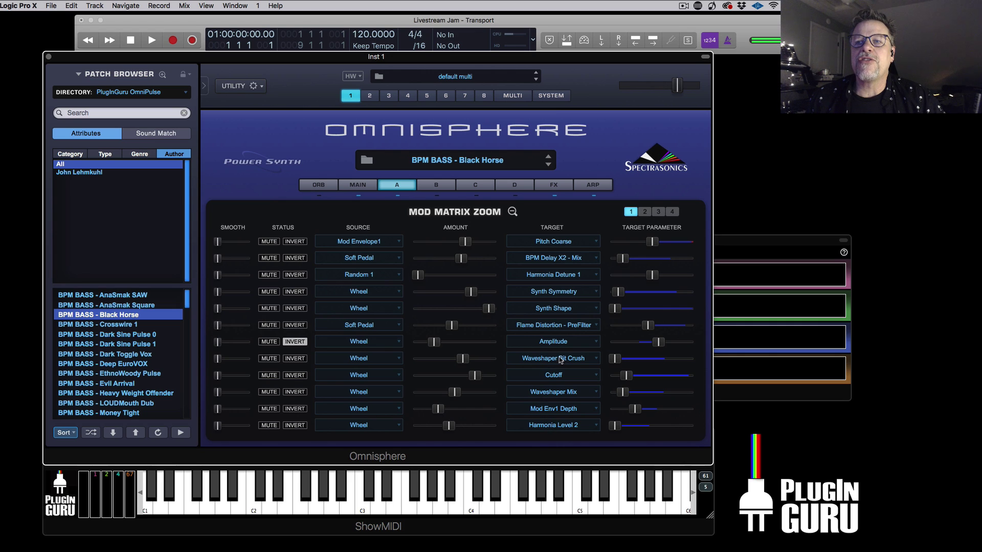
Set the Waveshaper Bit Crush source to Soft Pedal and the Waveshaper Mix source to Foot Controller
click(360, 361)
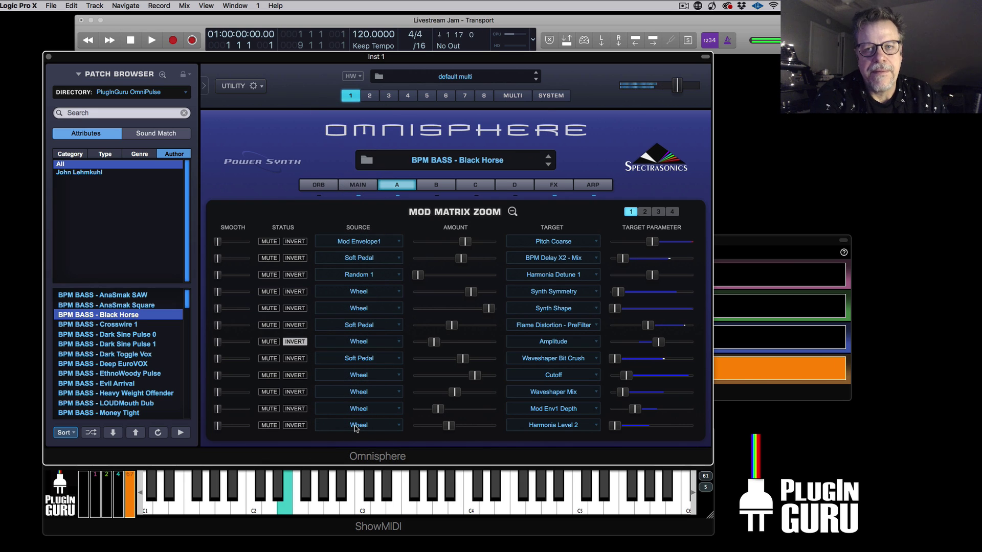
click(360, 393)
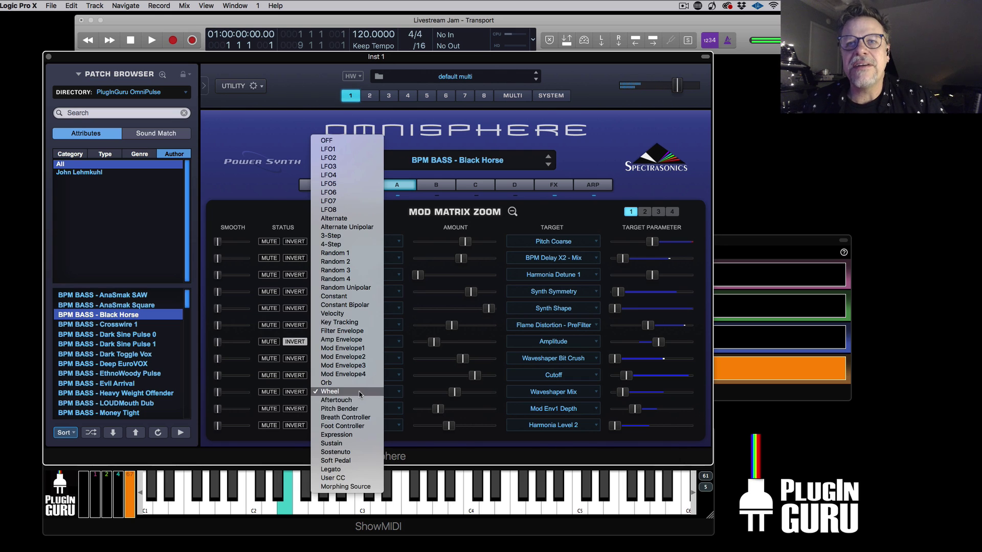
click(362, 428)
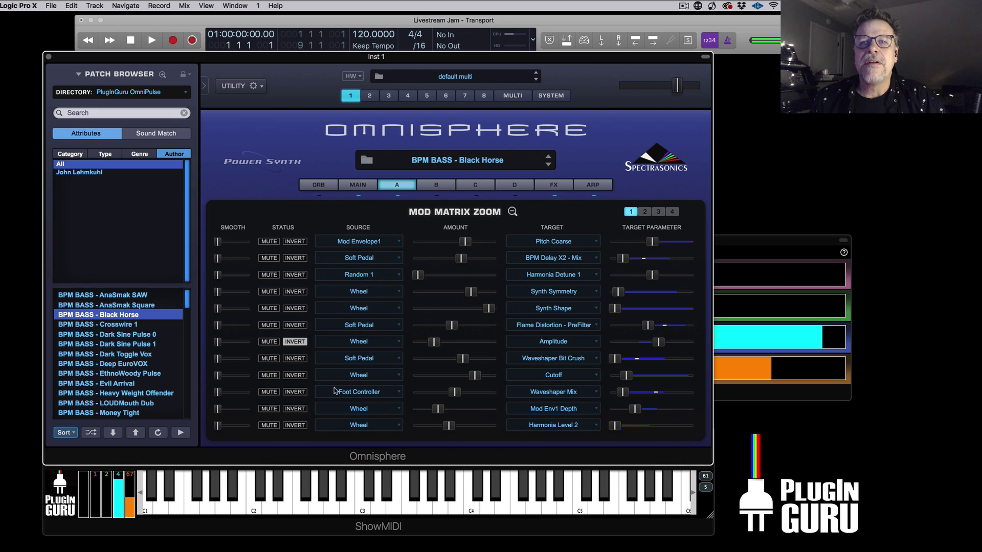
In layer A's main view, change the oscillator waveform to SawSquare Bright and lower the filter cutoff to its minimum
click(407, 188)
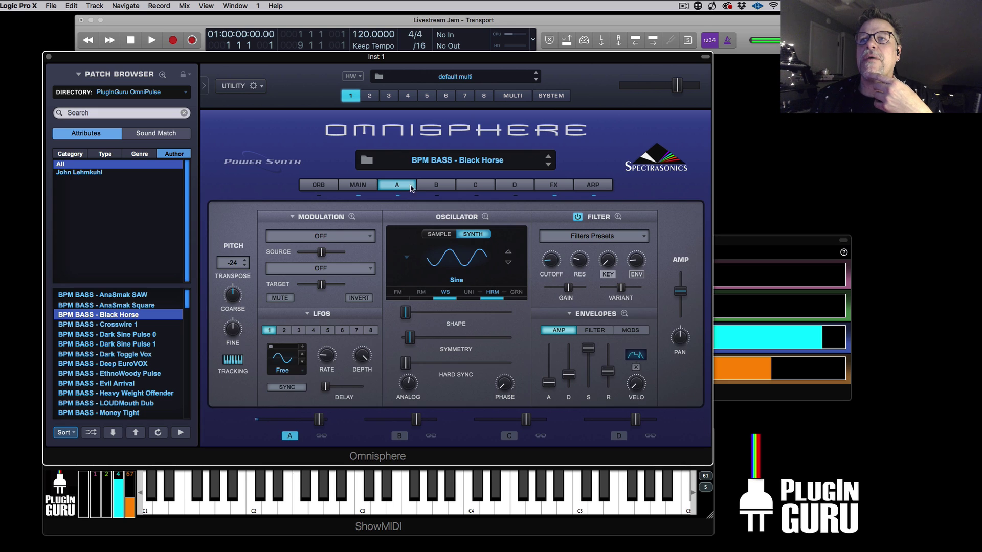
click(463, 271)
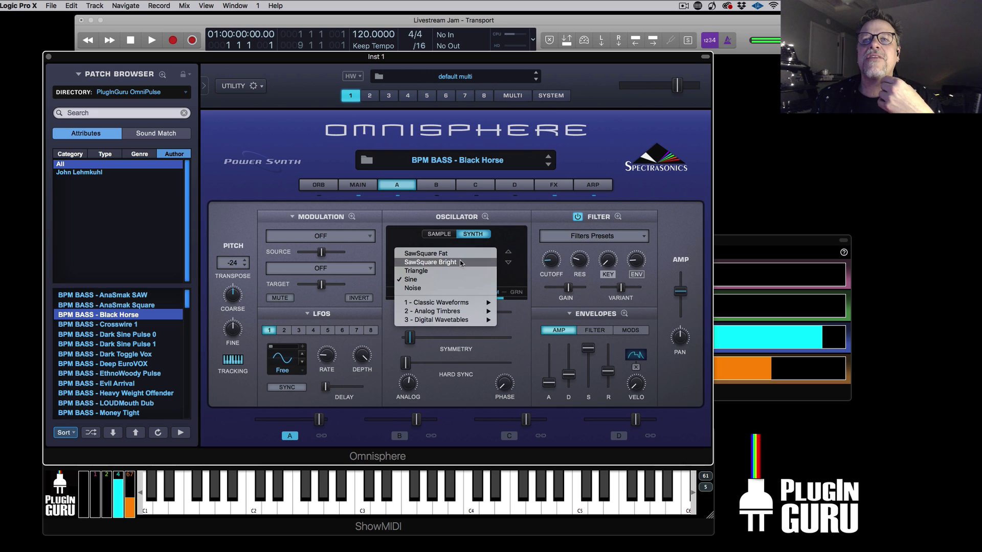
click(461, 262)
drag(550, 263, 581, 281)
click(579, 270)
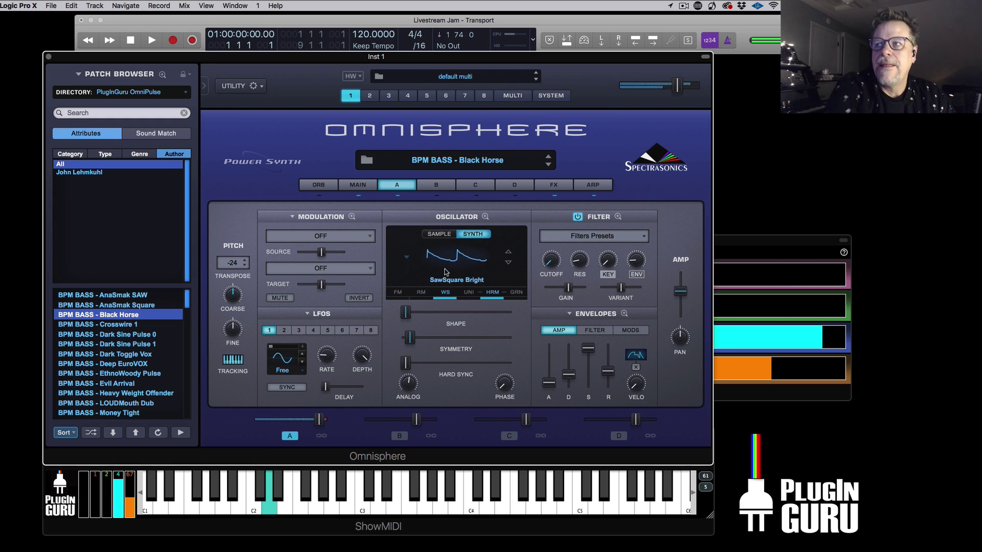
Bring up Logic's main window and move it beside the synth so its channel strip meters are exposed
click(767, 108)
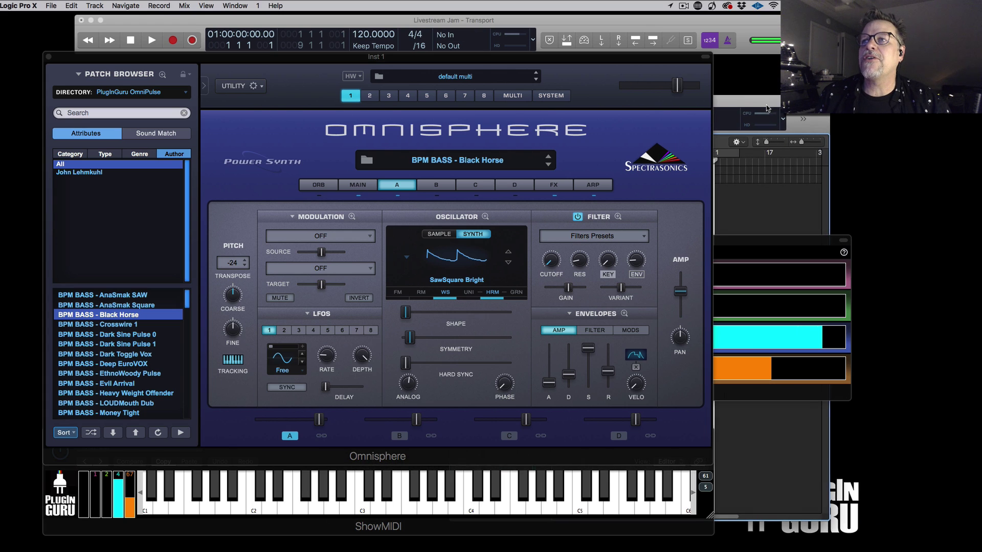
drag(774, 105, 841, 111)
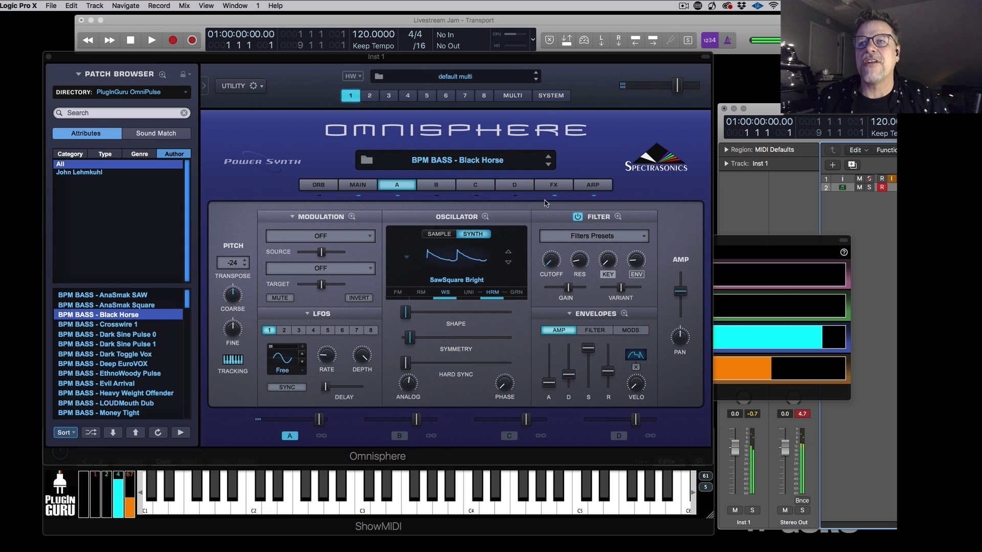
Load the Imager utility effect into the fourth slot of the patch's Common effects rack
click(556, 187)
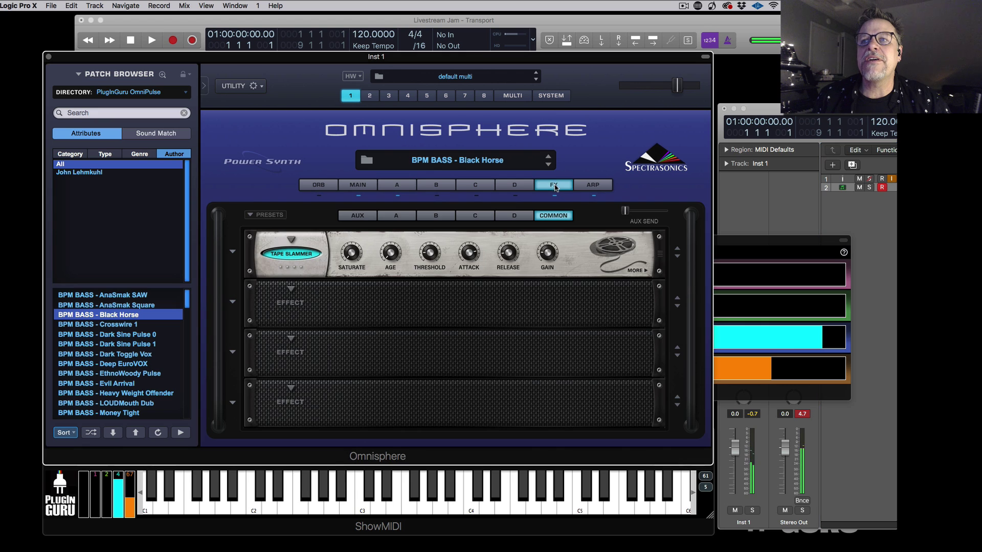
click(291, 388)
mouse_move(324, 485)
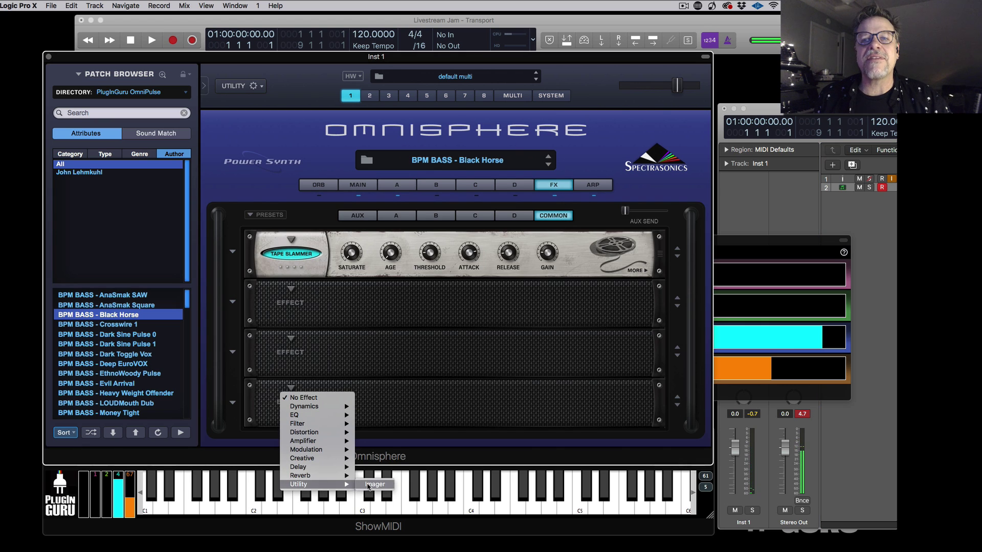
click(373, 484)
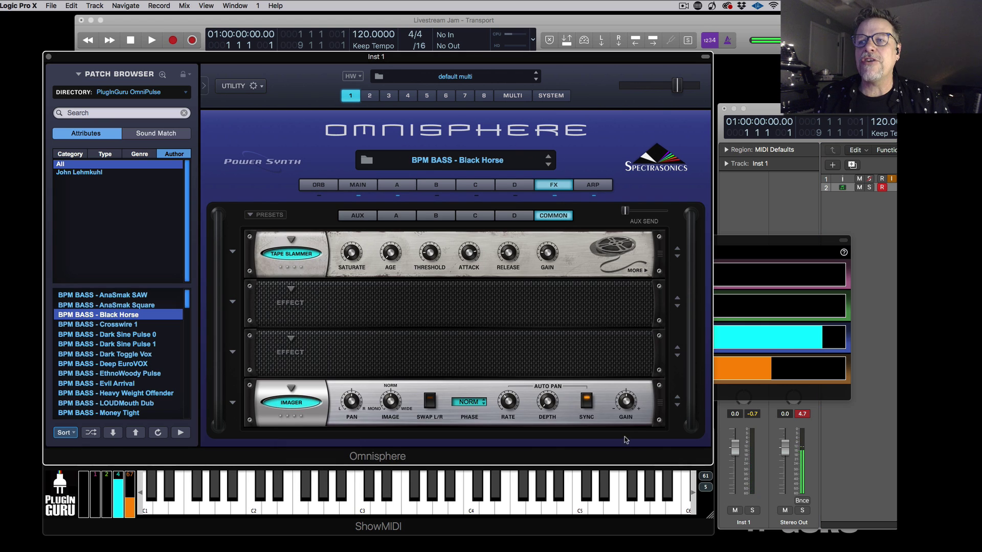
Modulate the Imager's gain with Wheel, invert the routing and reduce its source amount
right_click(626, 403)
mouse_move(647, 420)
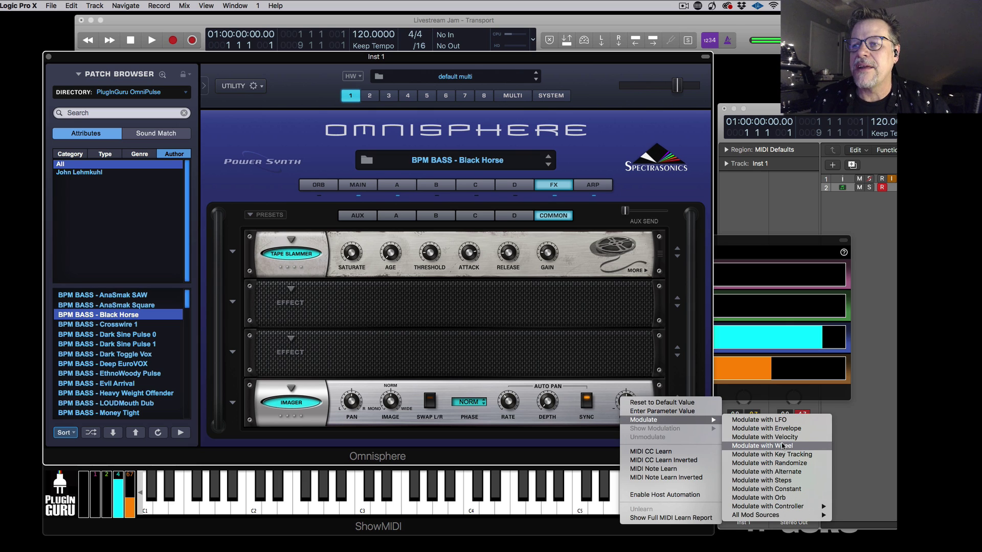
mouse_move(793, 507)
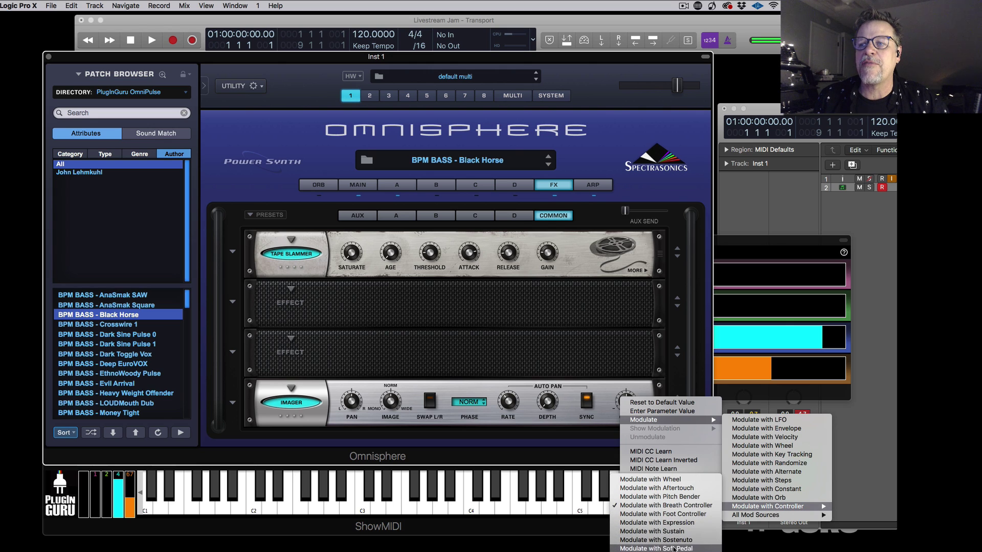
click(680, 482)
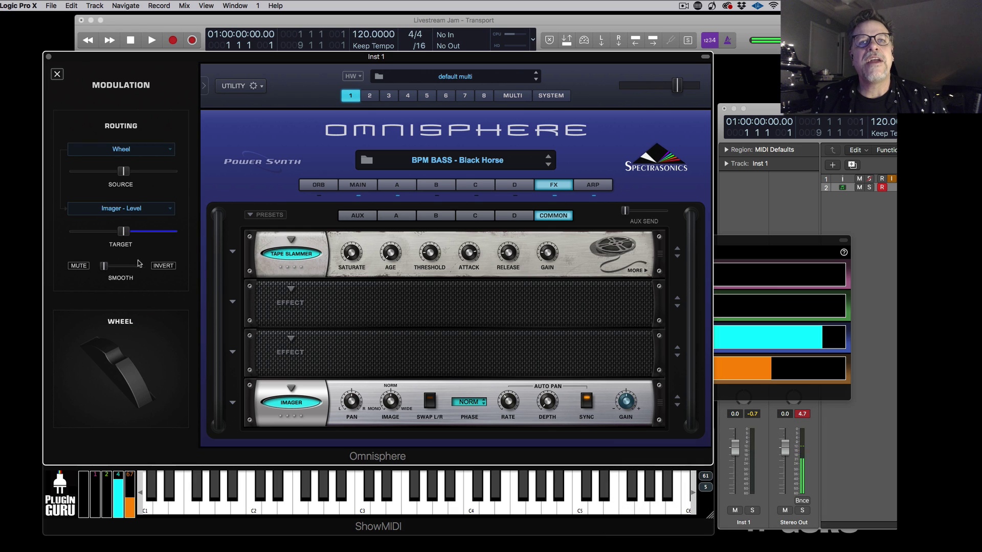
click(163, 266)
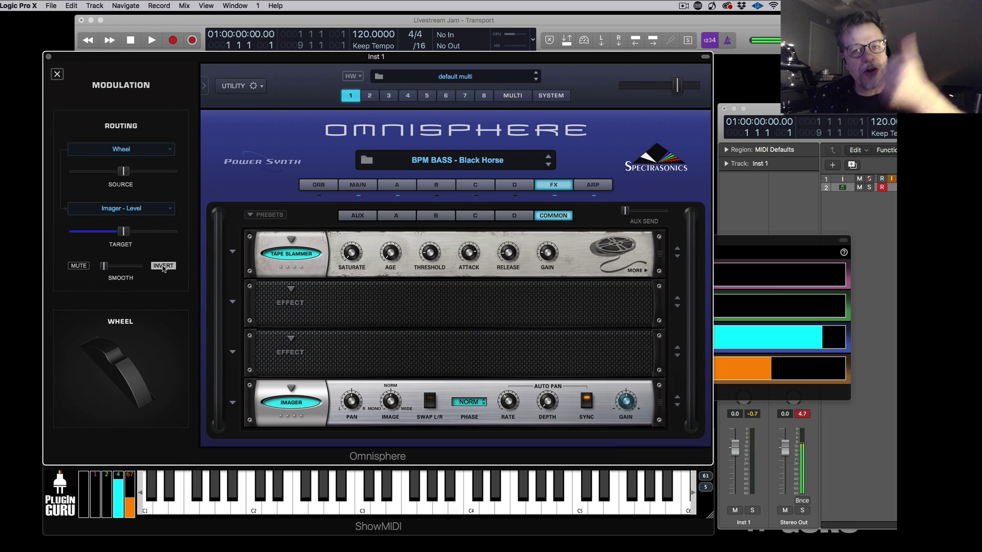
drag(123, 172, 95, 177)
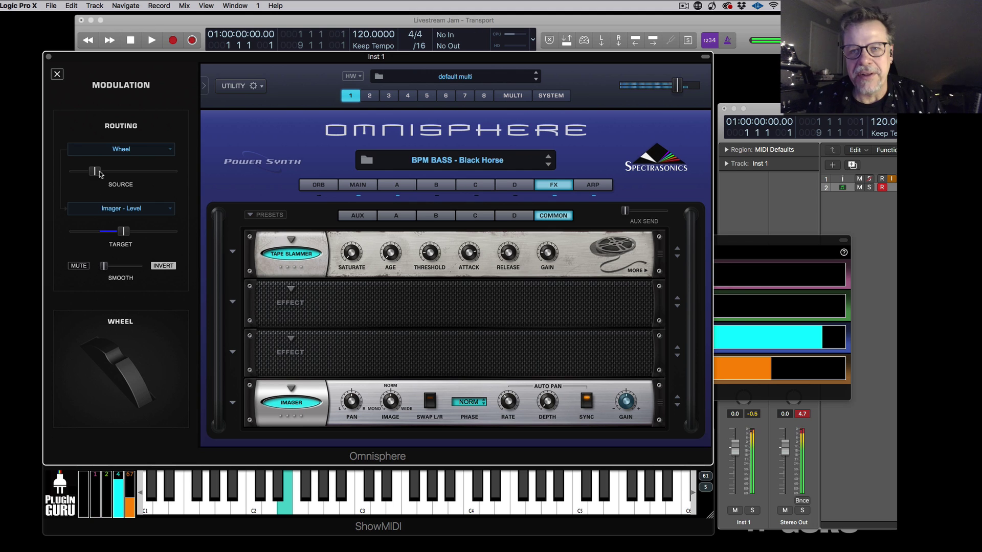
mouse_move(548, 259)
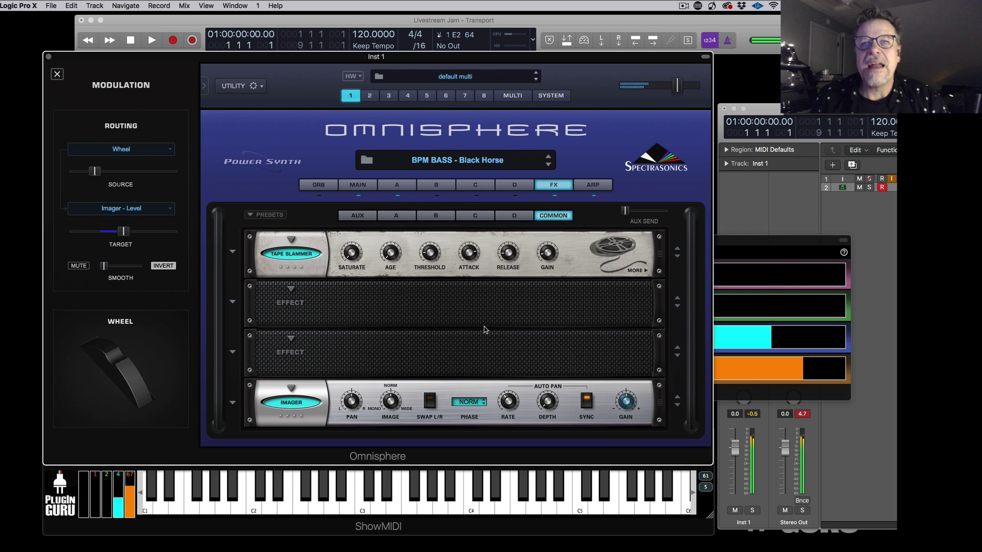
In layer A's enlarged modulation matrix, raise the Wheel modulation amount for Cutoff to about its maximum
click(399, 185)
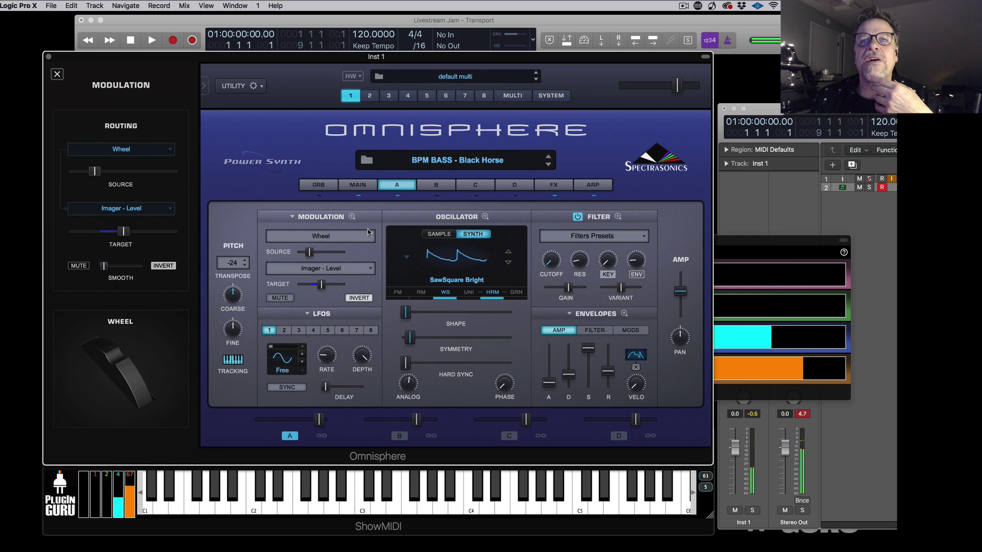
click(352, 217)
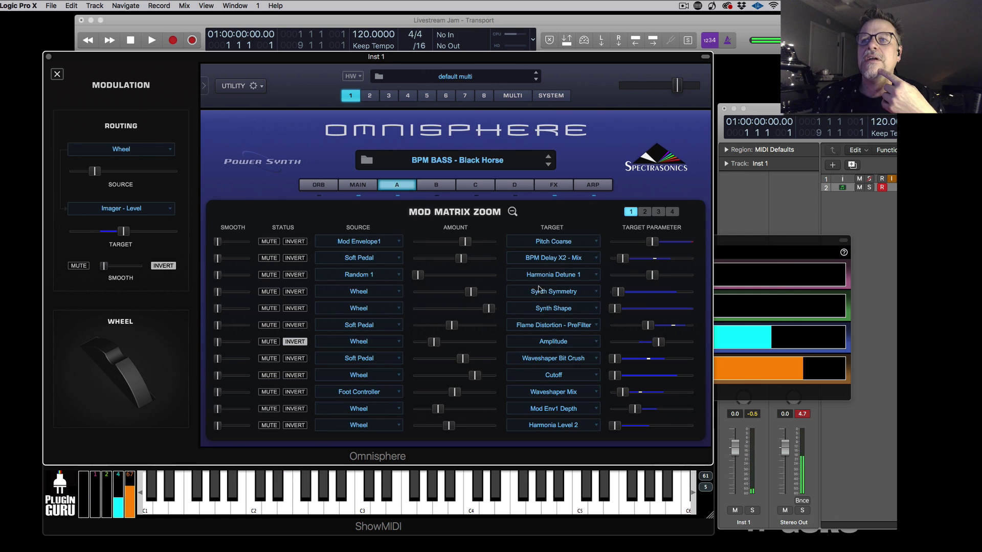
drag(467, 377, 588, 373)
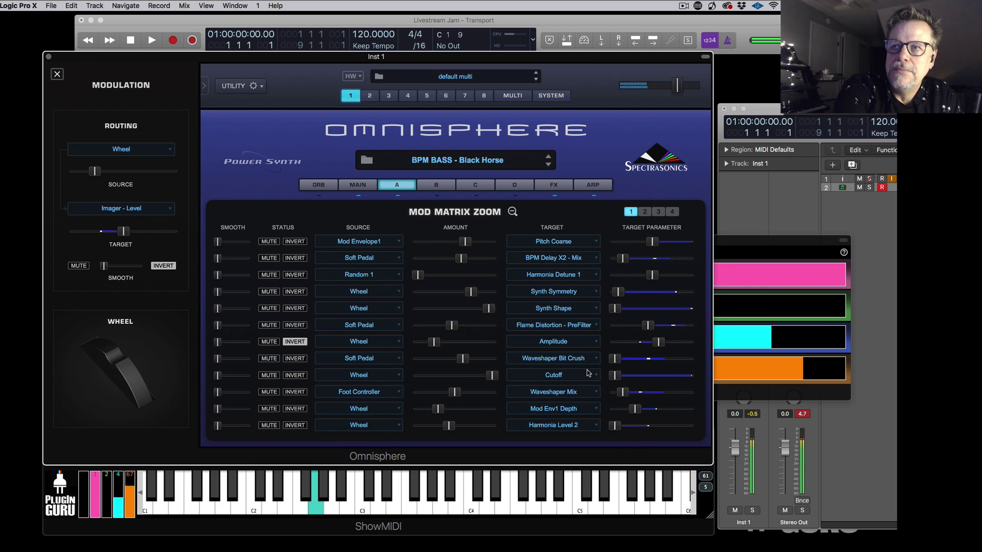
Return to layer A's main view and switch the filter off and back on to compare the sound
click(512, 212)
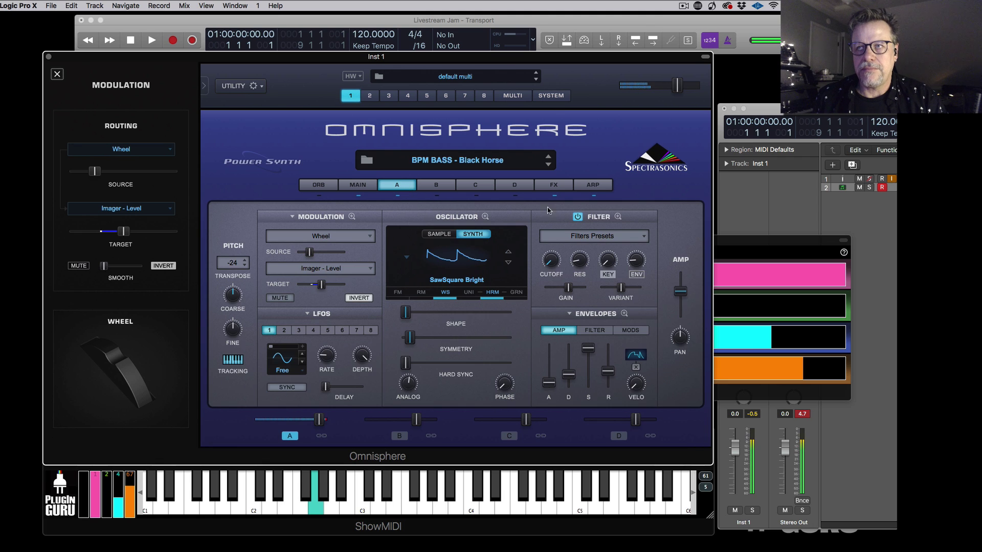
click(578, 219)
click(578, 218)
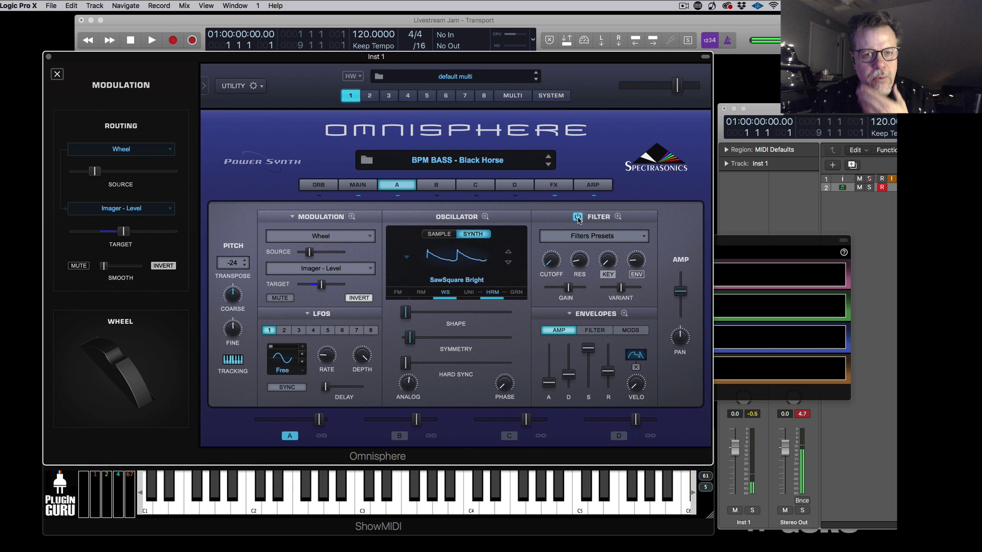
In layer A's enlarged modulation matrix, set the Synth Symmetry and Synth Shape sources to Breath Controller
click(352, 217)
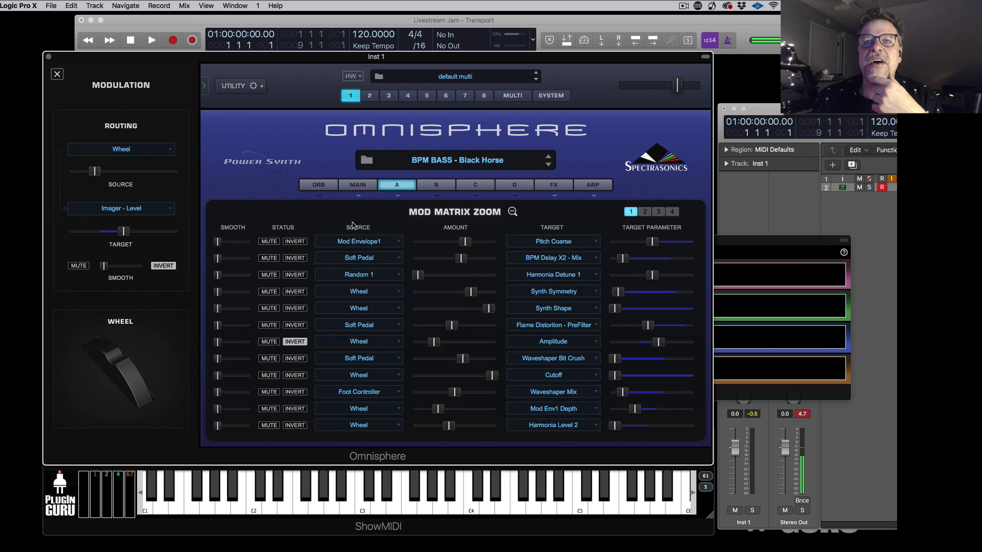
click(361, 290)
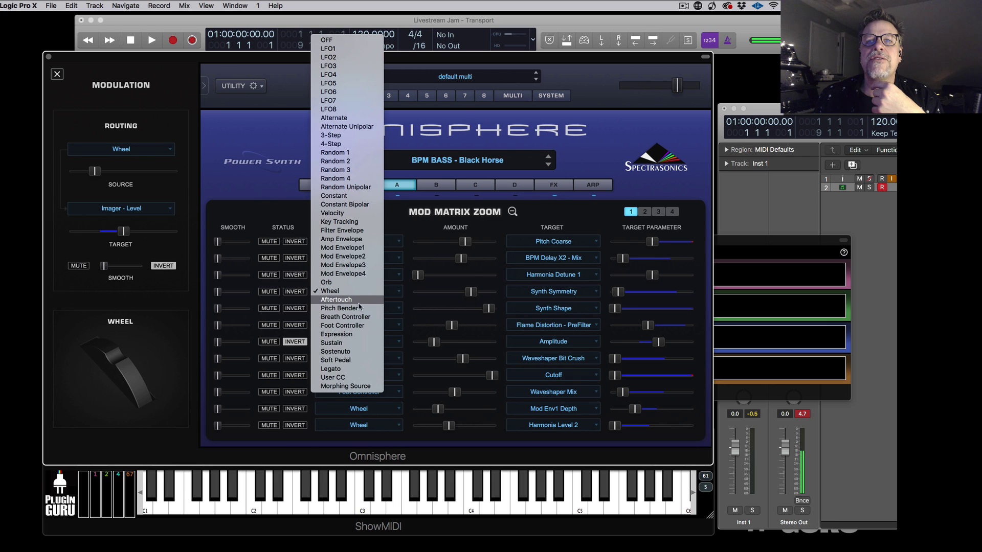
click(364, 317)
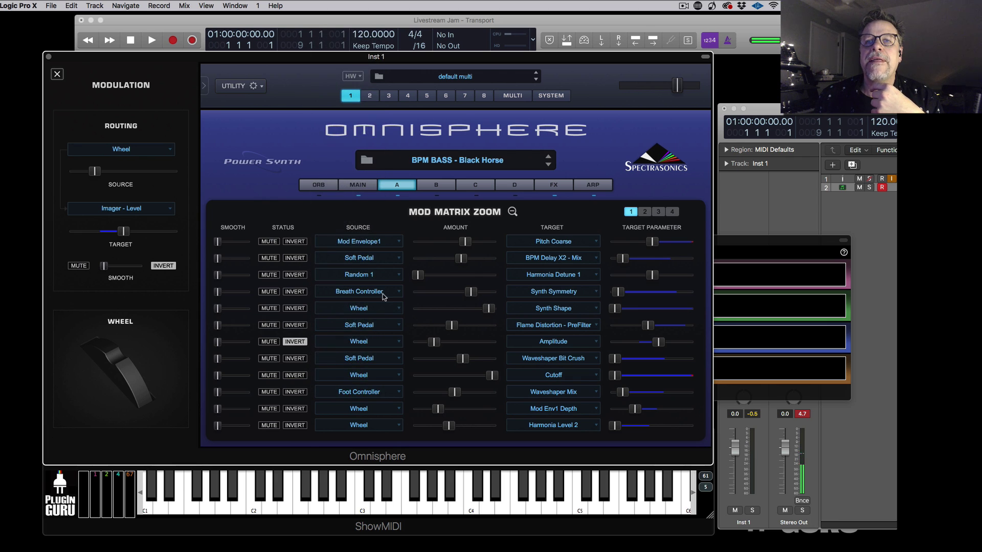
click(363, 306)
click(510, 327)
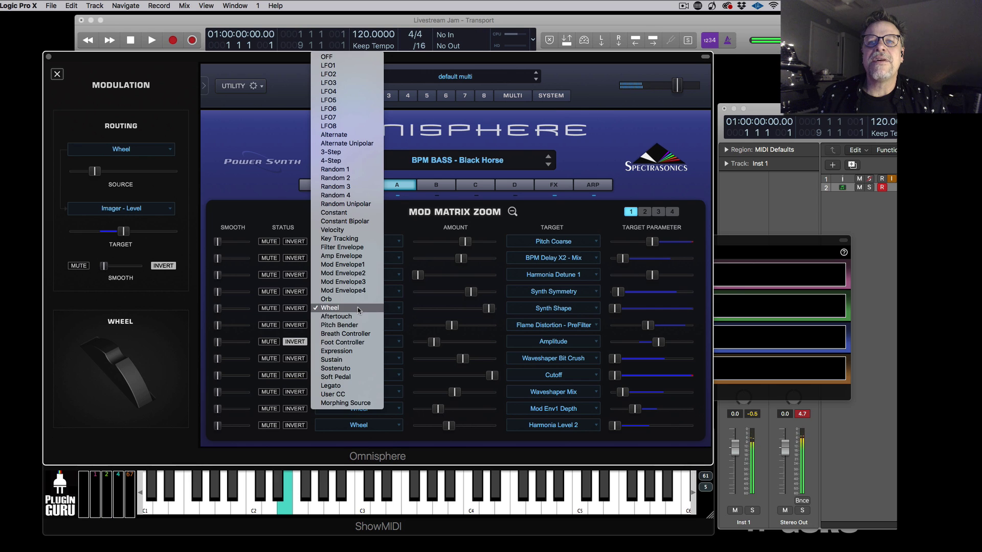
click(366, 334)
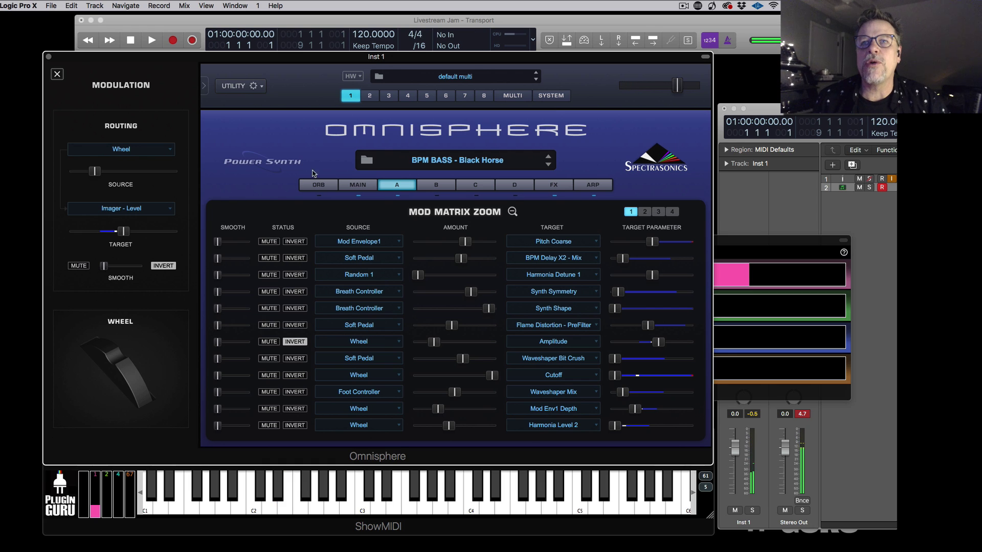
In layer A's main view, set the oscillator's Shape to 0.000 and bring its Symmetry down to the minimum
click(402, 185)
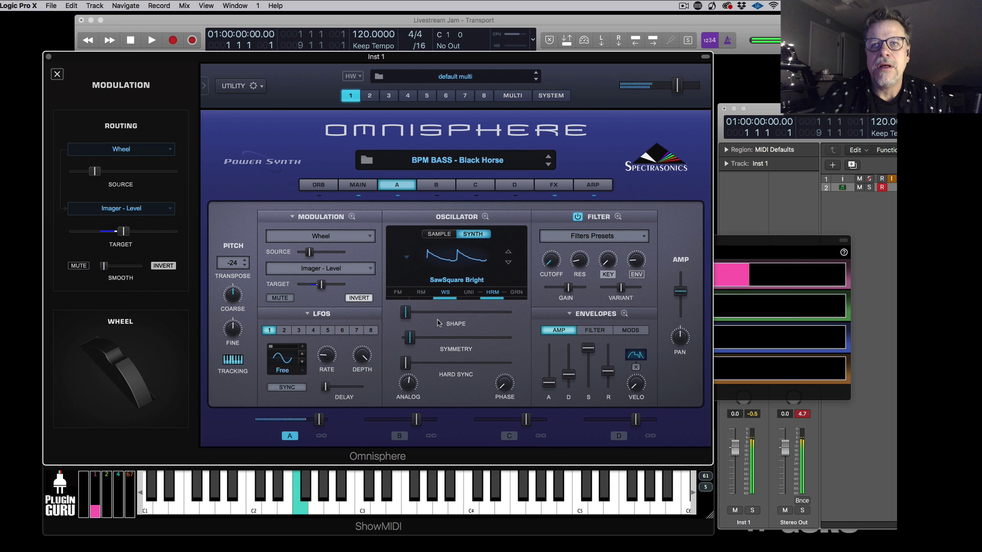
drag(411, 338, 493, 339)
mouse_move(405, 312)
mouse_down()
mouse_move(494, 322)
mouse_move(403, 320)
mouse_up()
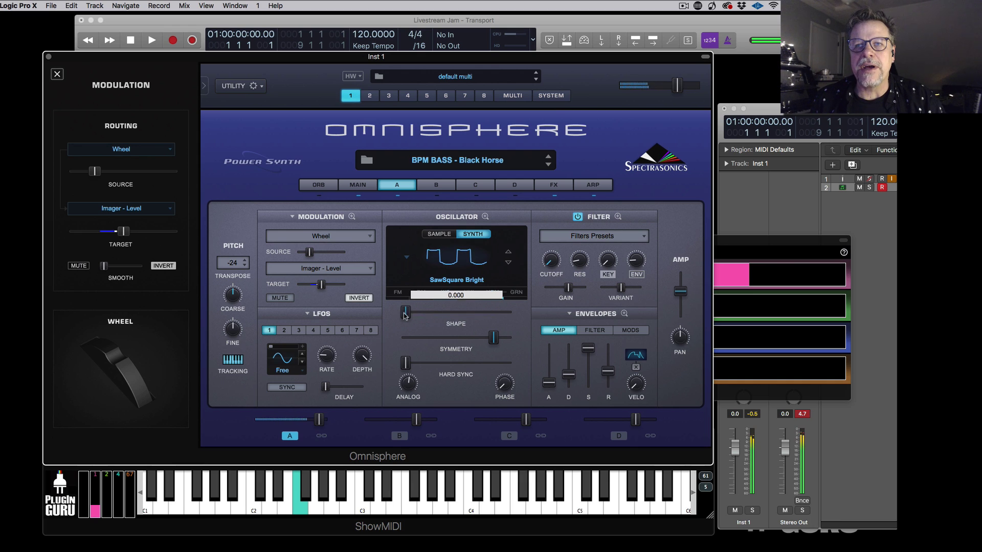
drag(494, 343, 394, 342)
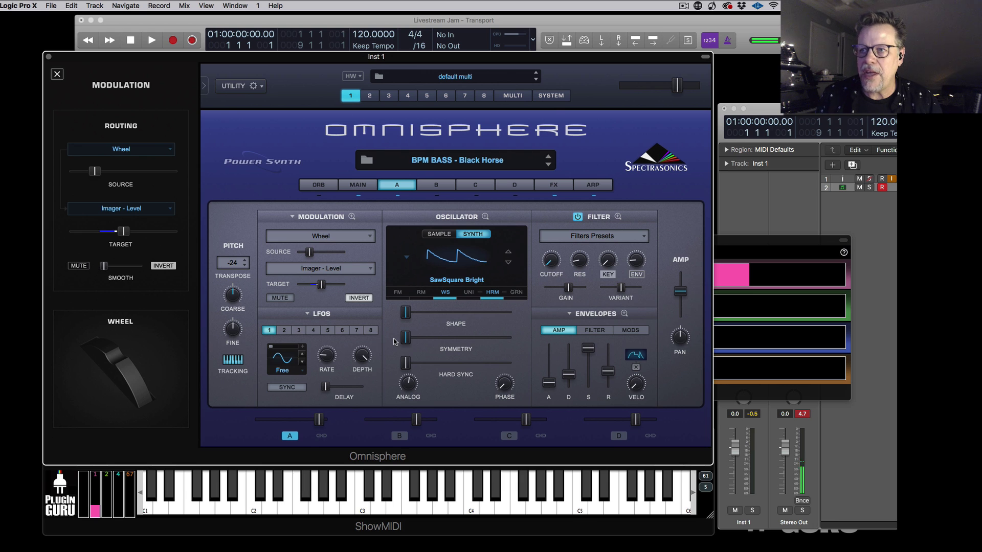
Bring the ModMate and ShowMIDI windows forward in turn, nudging ModMate slightly upward, and return to the Omnisphere window
click(755, 248)
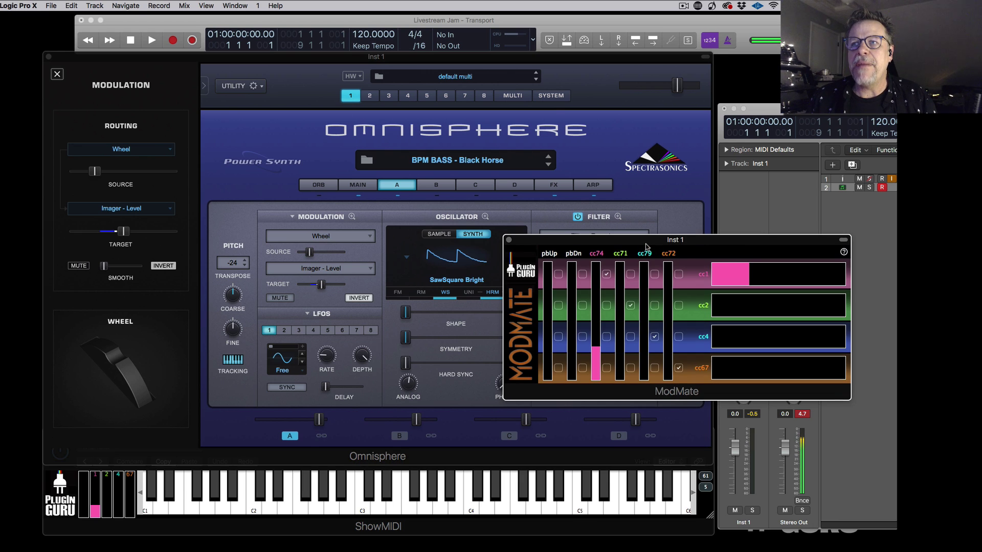
drag(644, 247, 645, 244)
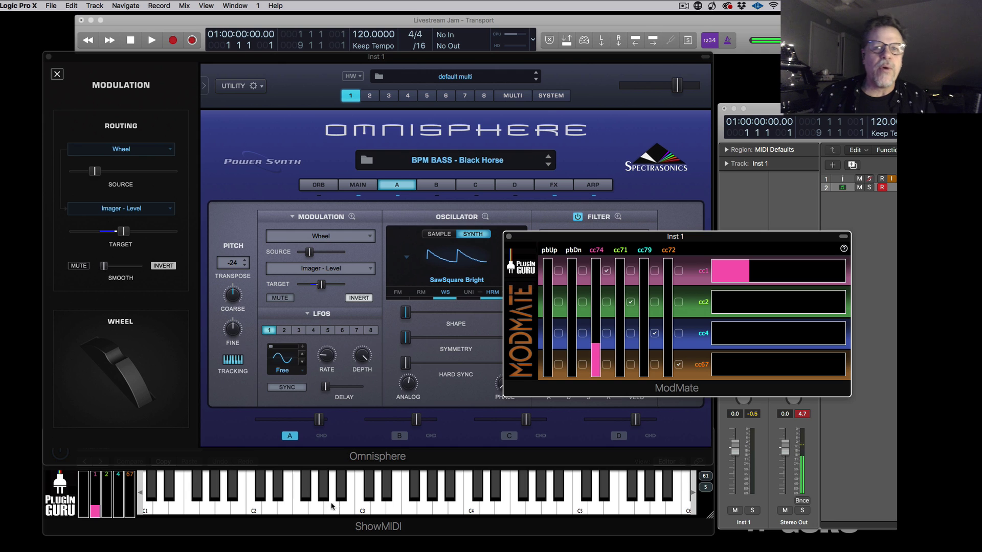
click(285, 528)
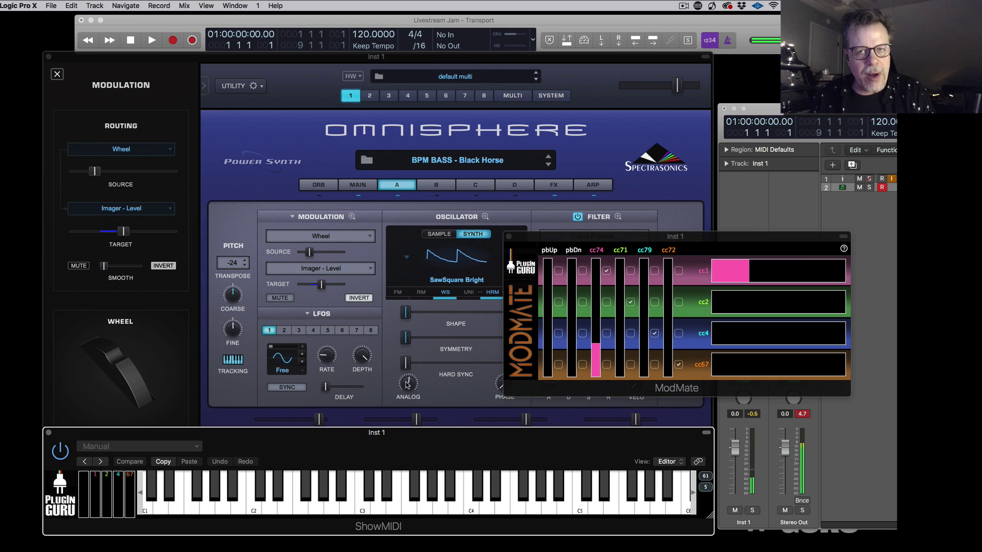
click(629, 66)
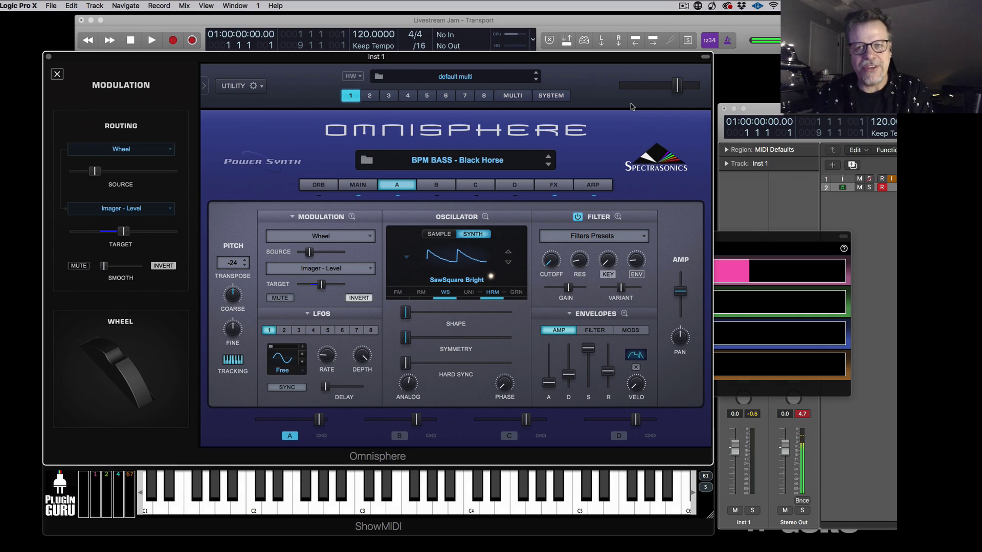